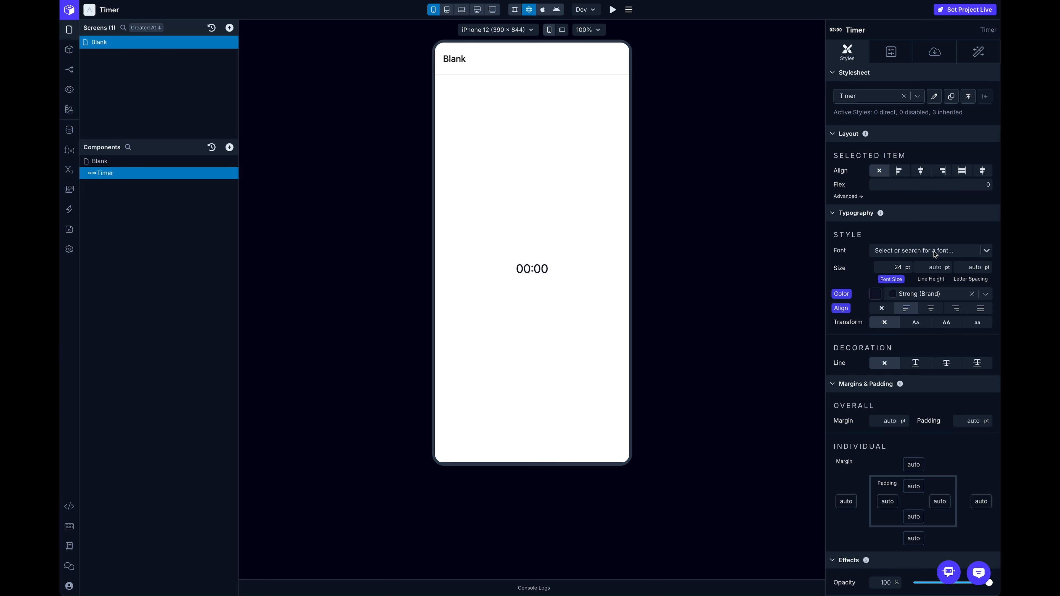
- Set the Timer component's font to Bevan
scroll(930, 259, "down", 2)
scroll(946, 338, "up", 2)
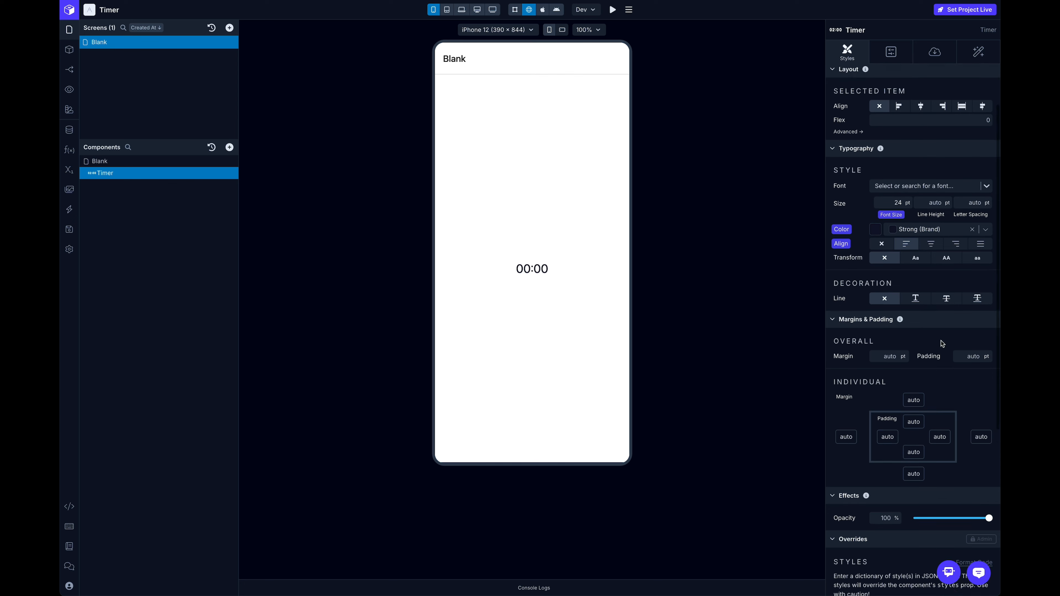
left_click(909, 252)
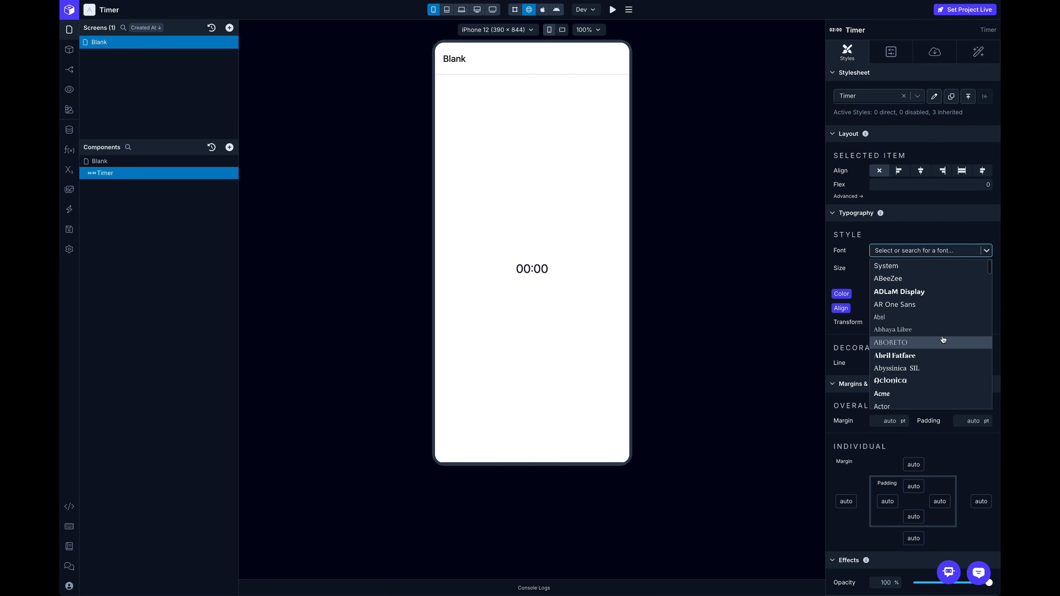
scroll(943, 340, "down", 15)
scroll(944, 339, "down", 15)
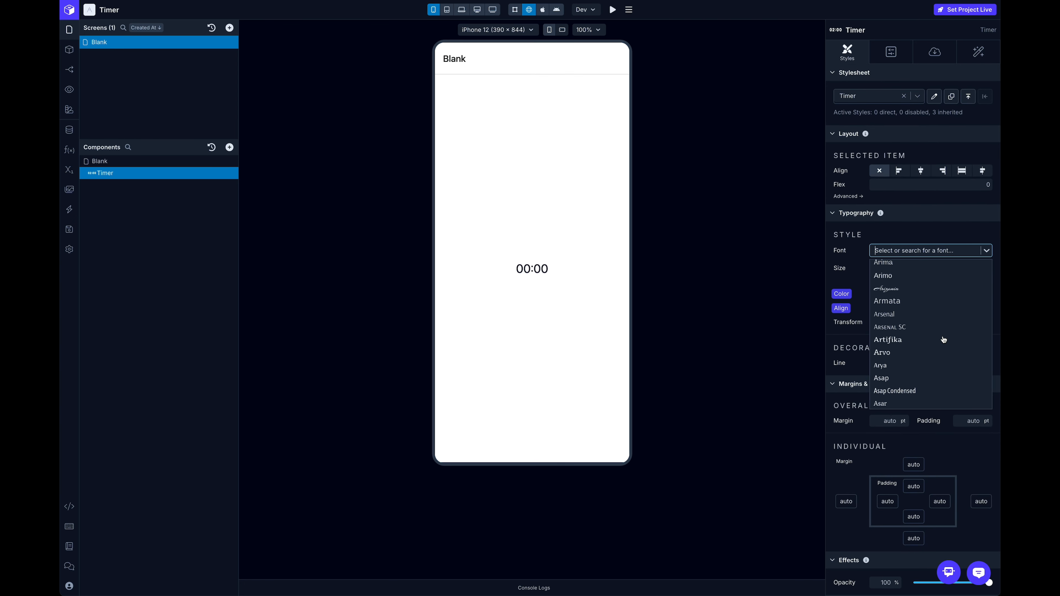
scroll(943, 340, "down", 3)
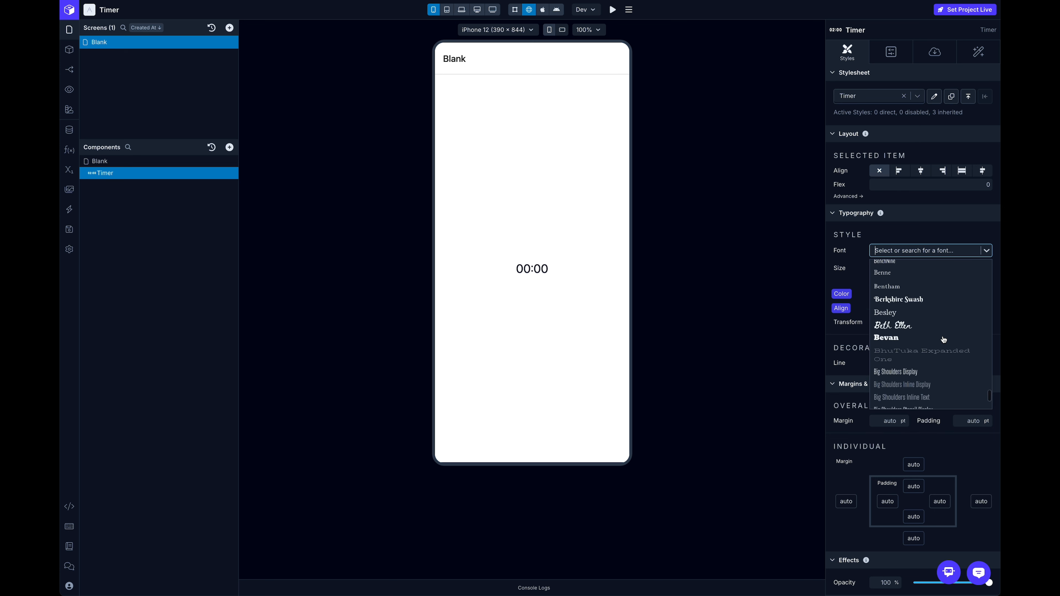
left_click(926, 311)
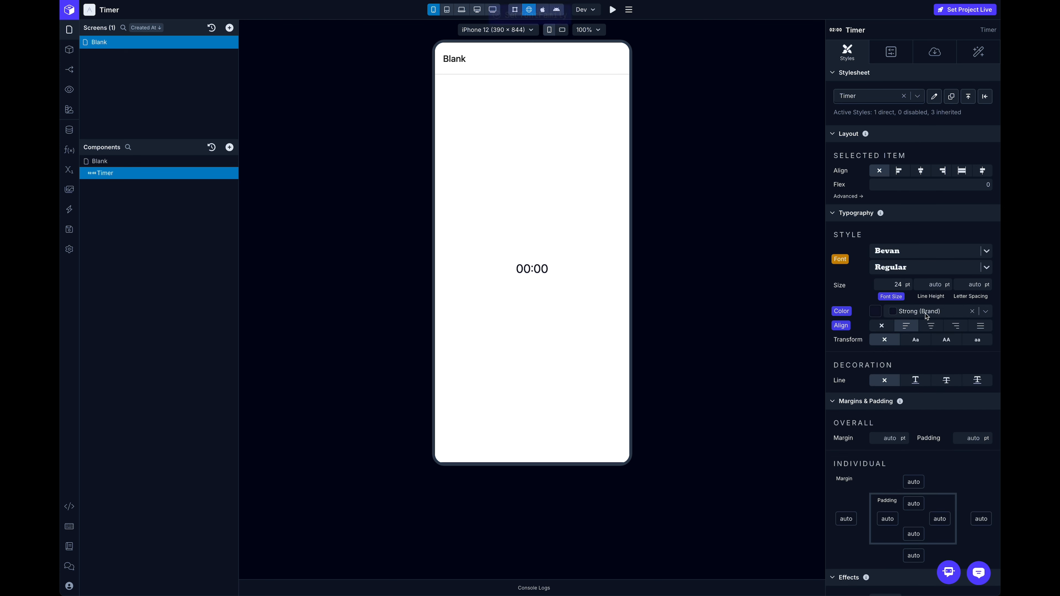
- Set the Timer's font size to 64 pt
left_click(889, 284)
type("64")
key("Return")
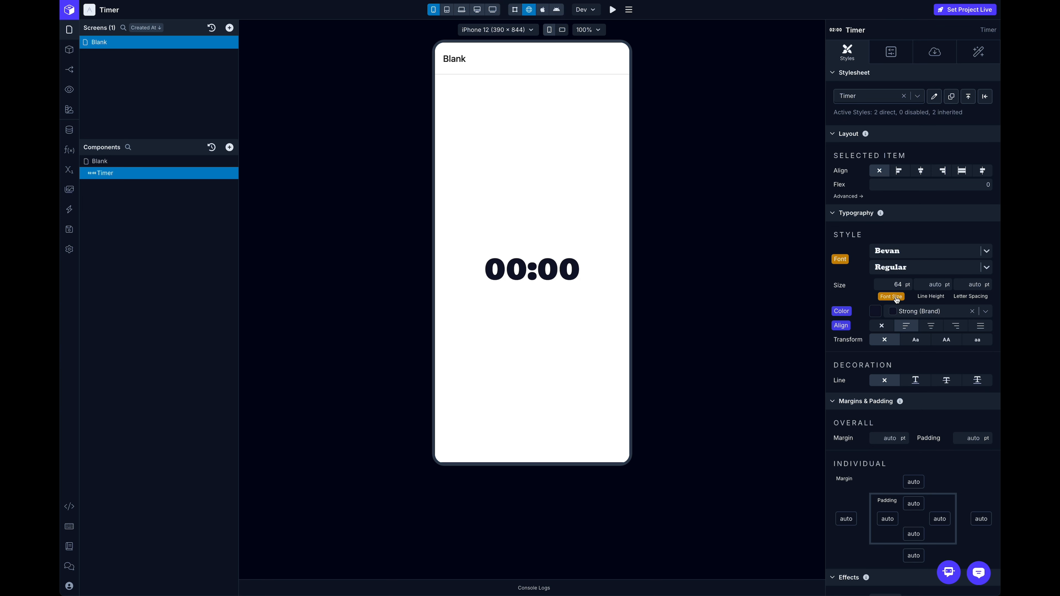
- Set the Timer's text color to the 600 shade of Red
left_click(971, 313)
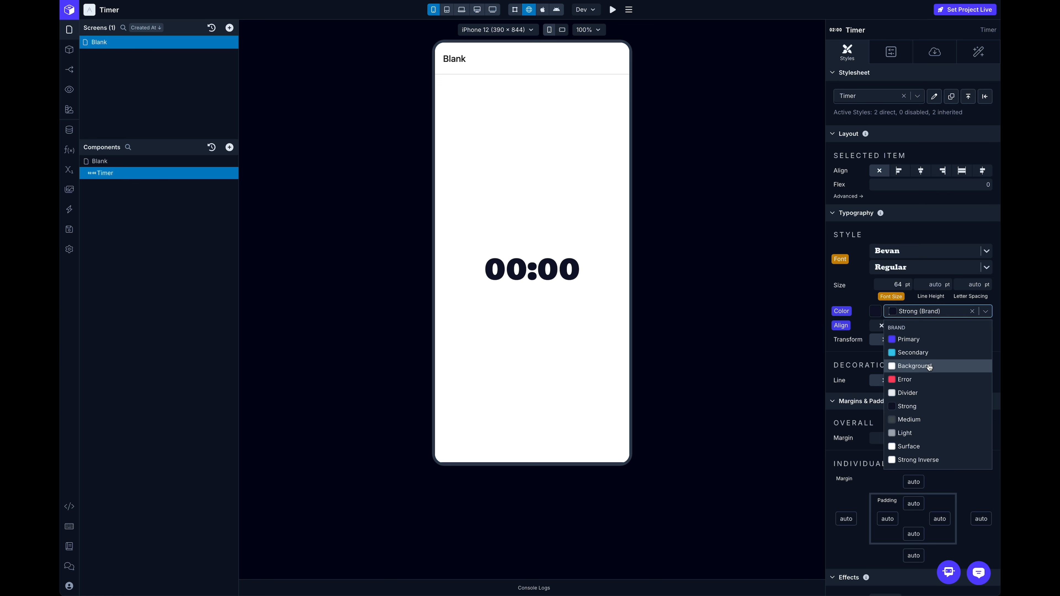
type("600")
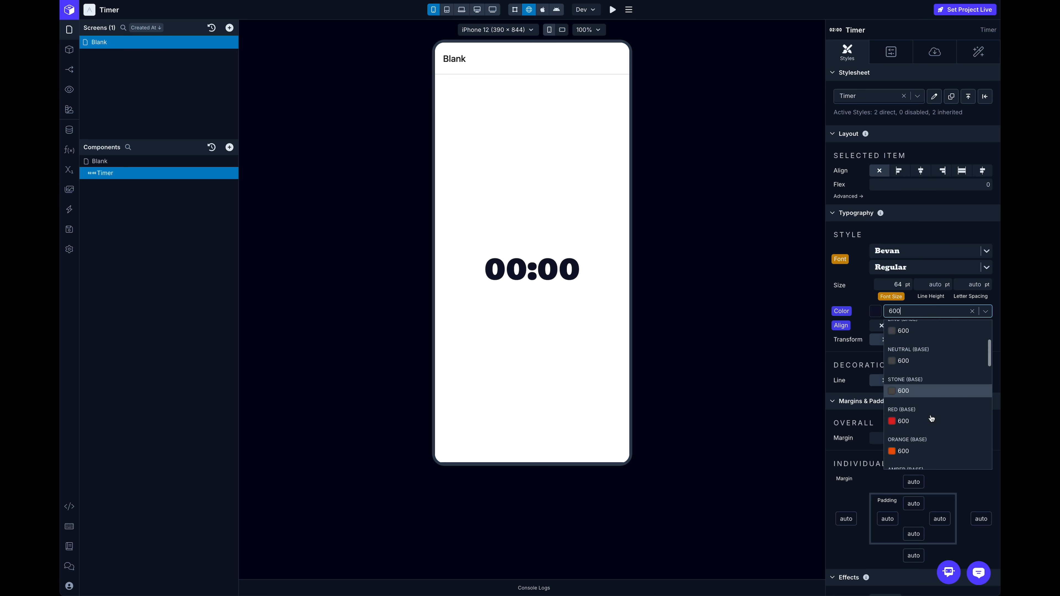
scroll(931, 418, "down", 3)
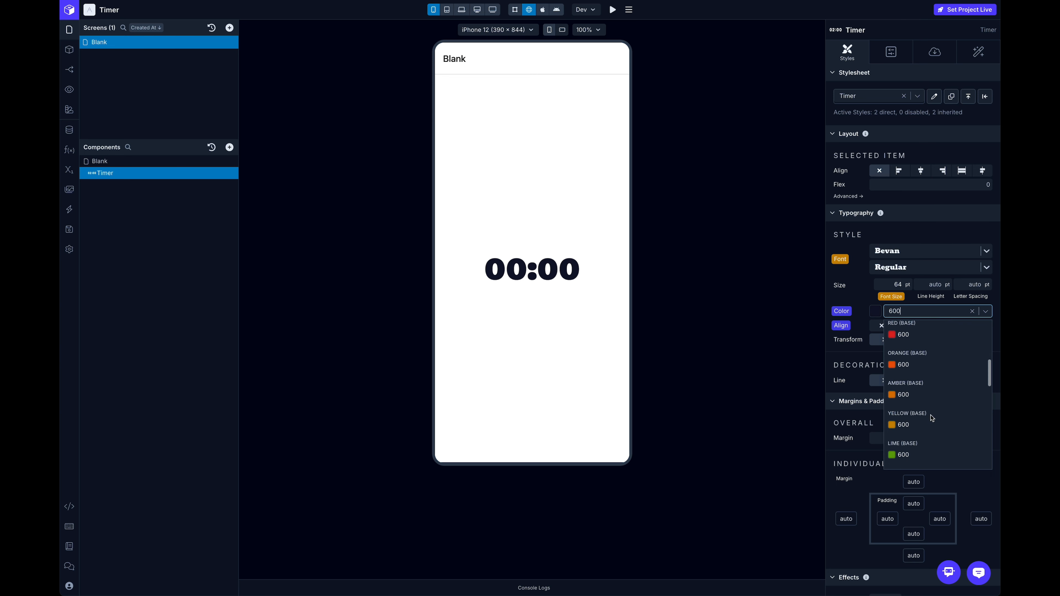
left_click(920, 342)
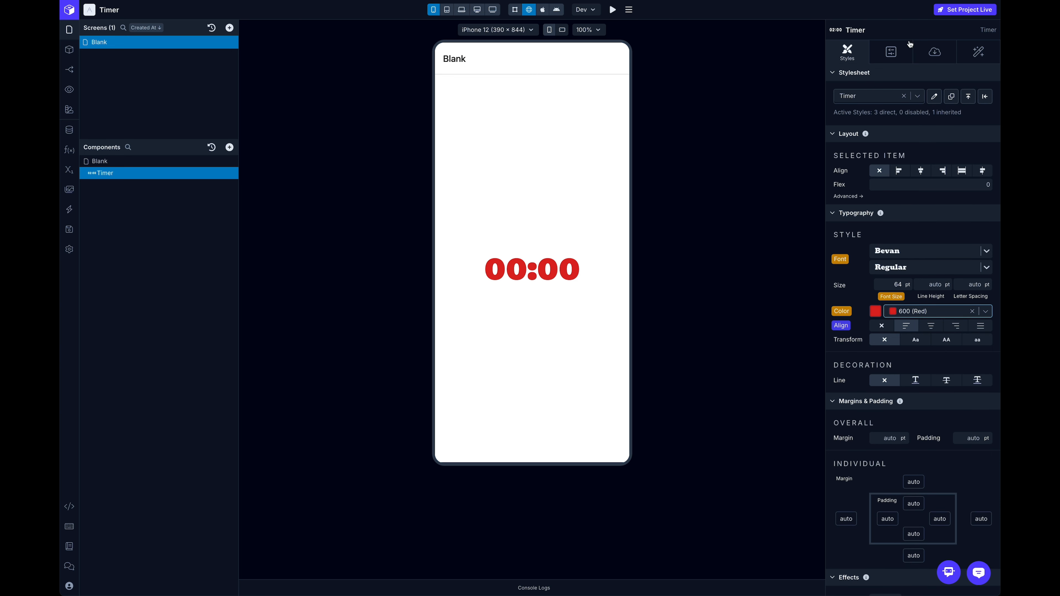
- Examine the Timer's update interval, display format and count direction settings, along with its initial and end time inputs
left_click(897, 51)
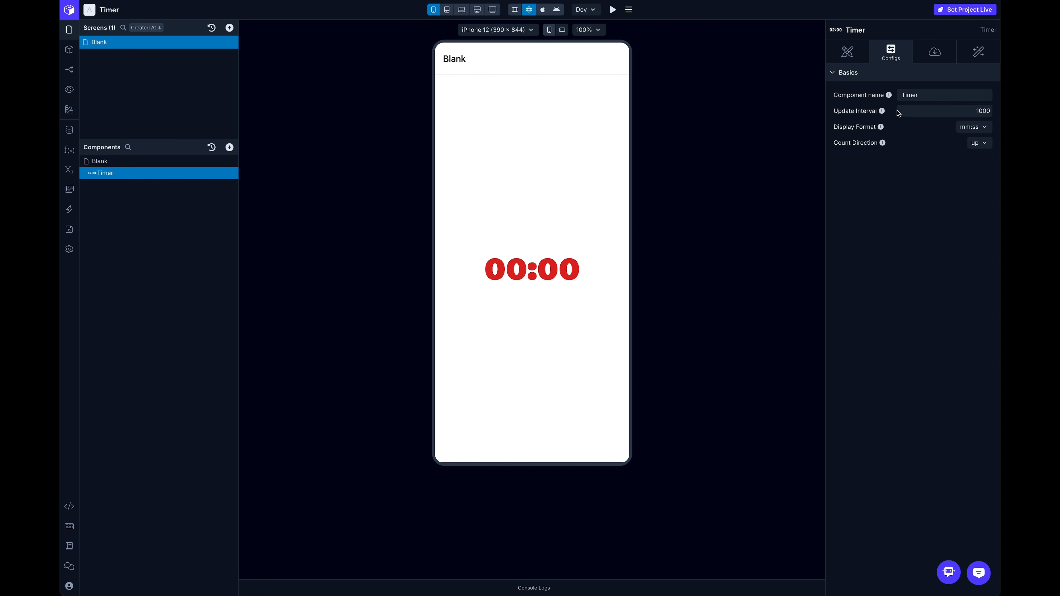
left_click(935, 111)
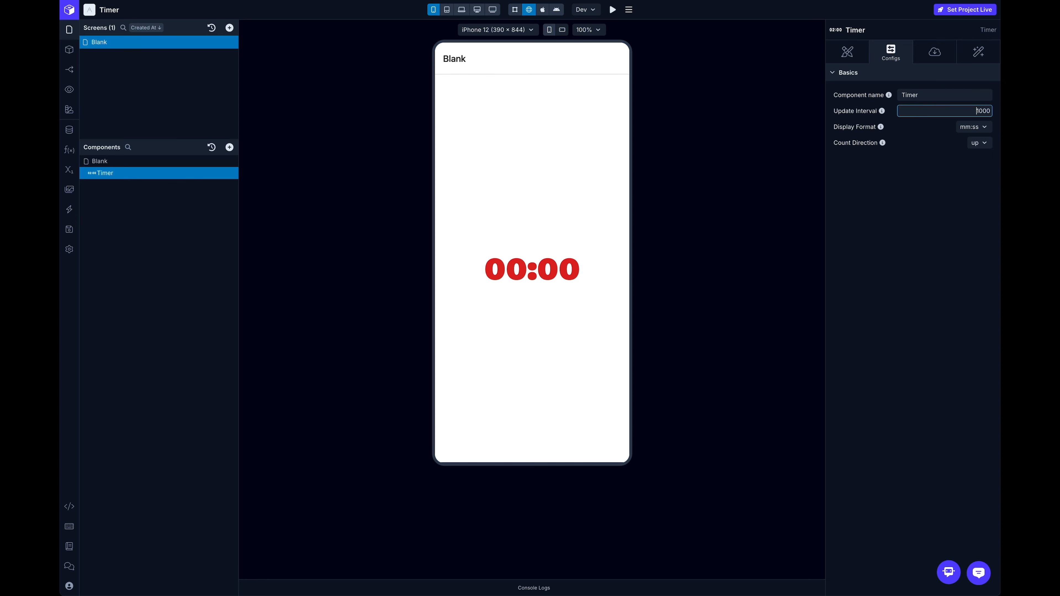
left_click(972, 110)
left_click_drag(972, 110, 991, 108)
left_click(948, 196)
left_click_drag(973, 108, 992, 108)
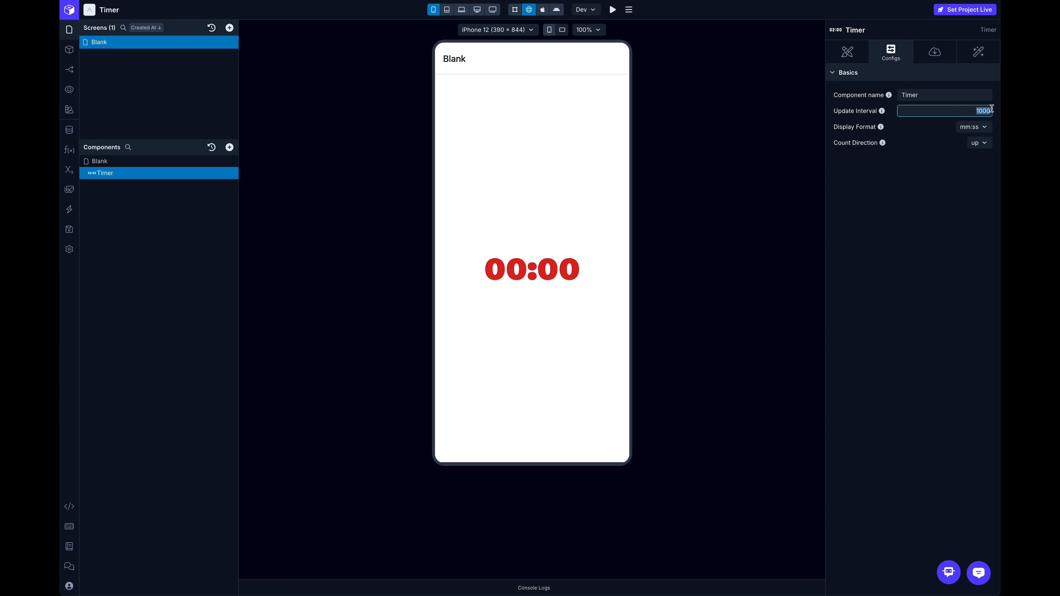
left_click(936, 206)
double_click(975, 109)
left_click(959, 182)
left_click(982, 131)
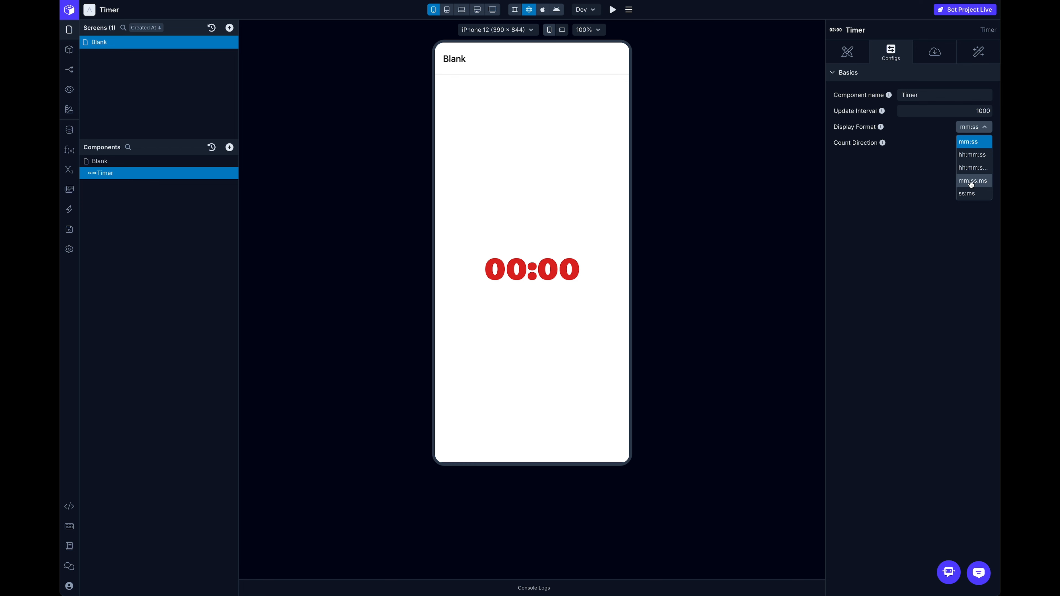
left_click(896, 210)
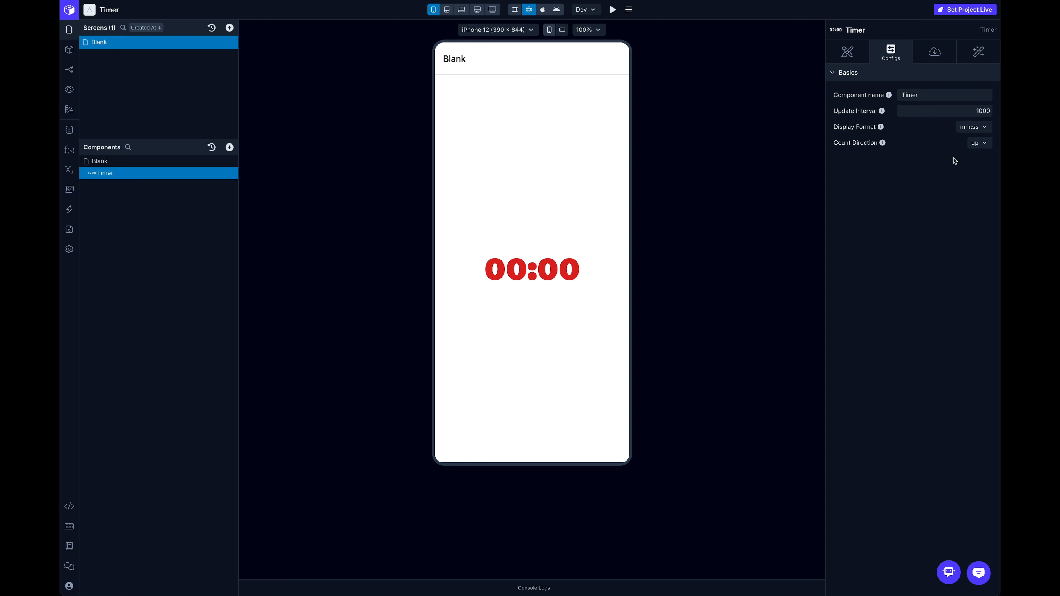
left_click(981, 146)
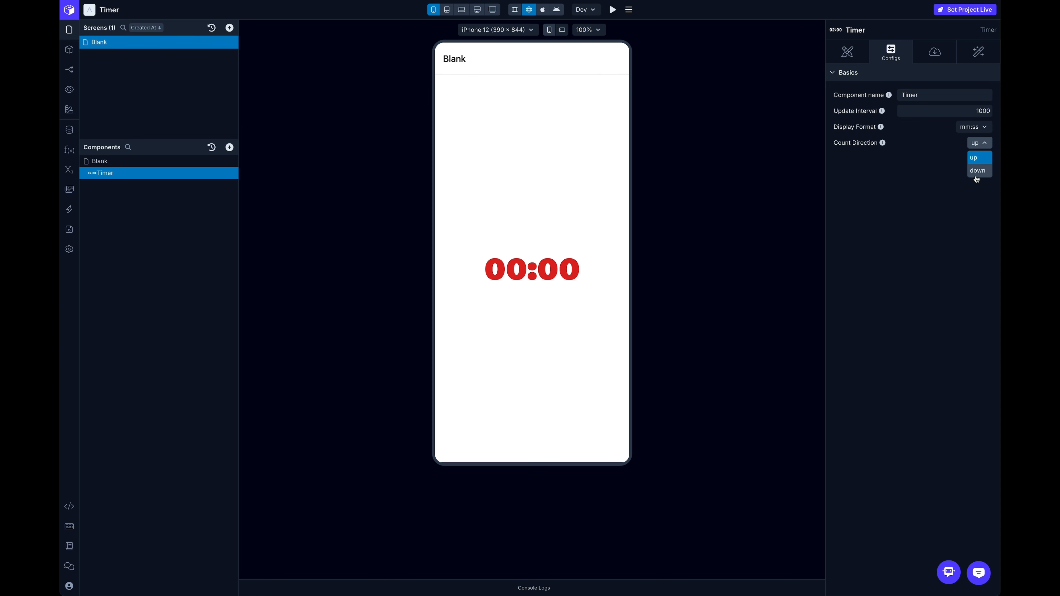
left_click(931, 170)
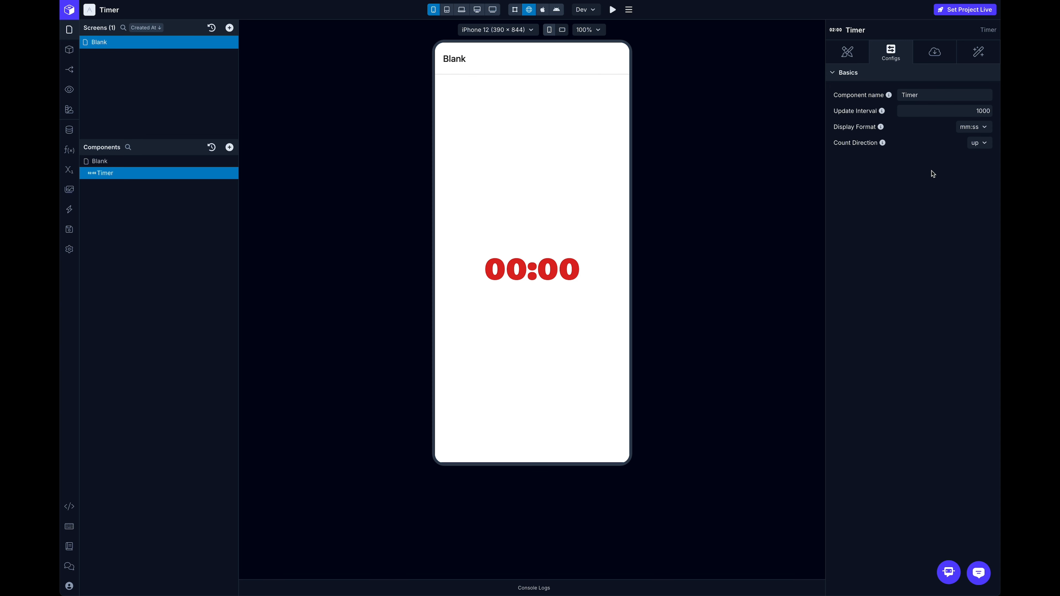
left_click(933, 55)
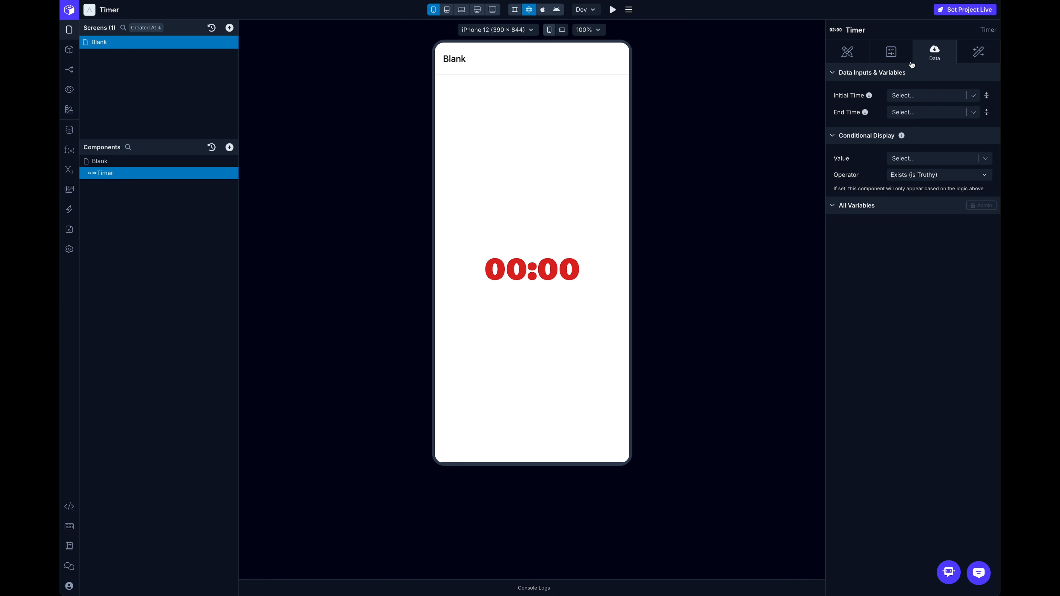
left_click(892, 54)
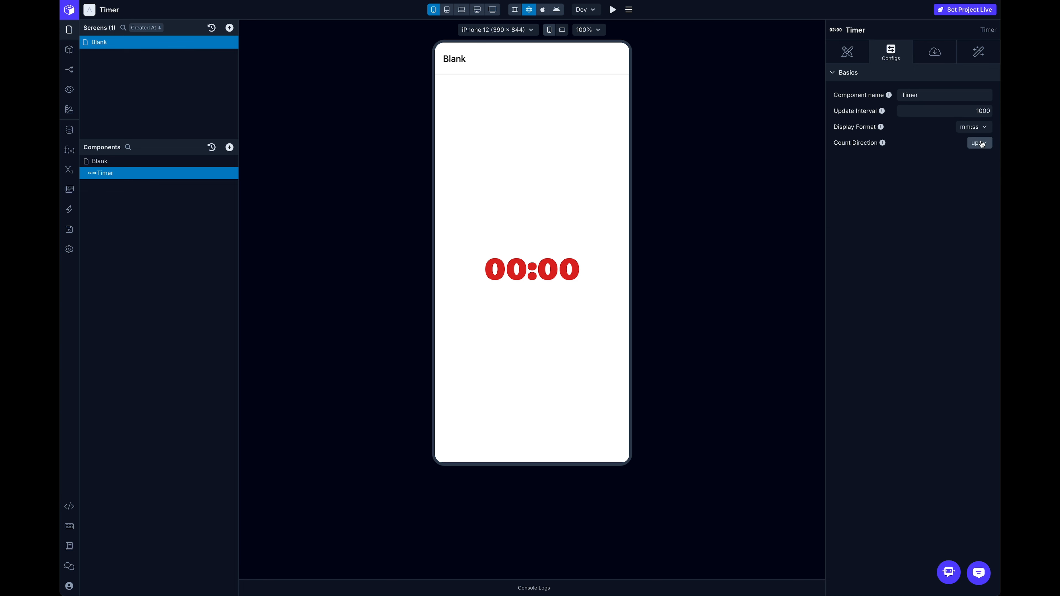
left_click(937, 53)
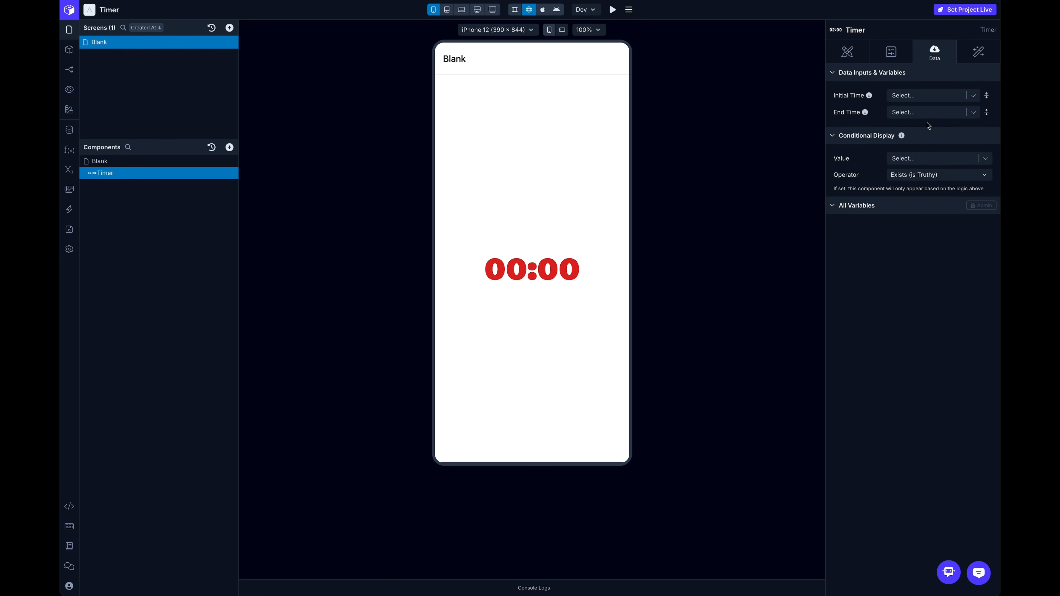
left_click(892, 49)
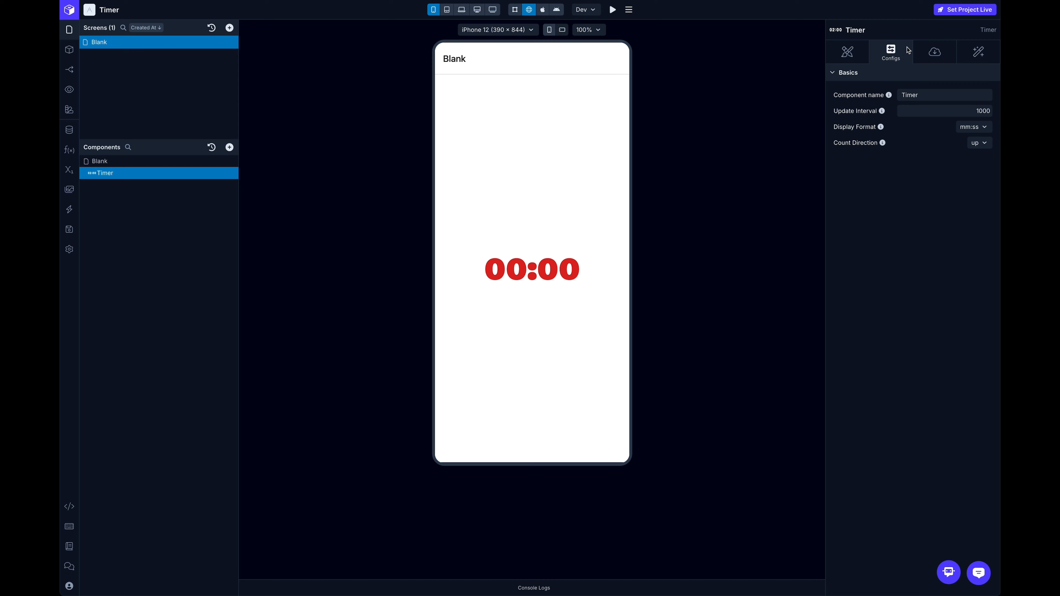
- Set the Timer's Initial Time to 0 and its End Time to 10000
left_click(932, 55)
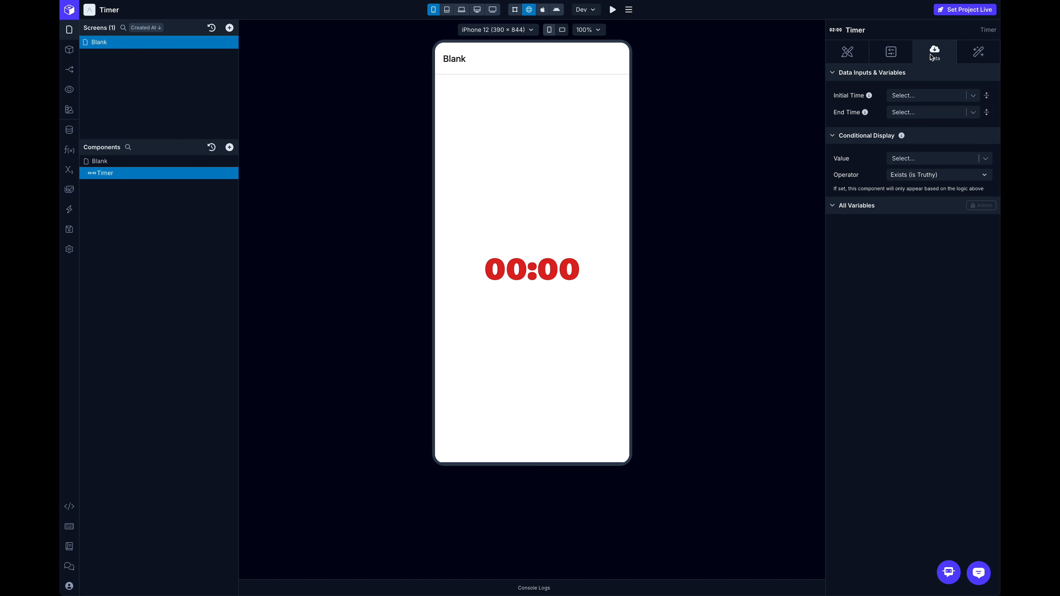
left_click(915, 98)
type("0")
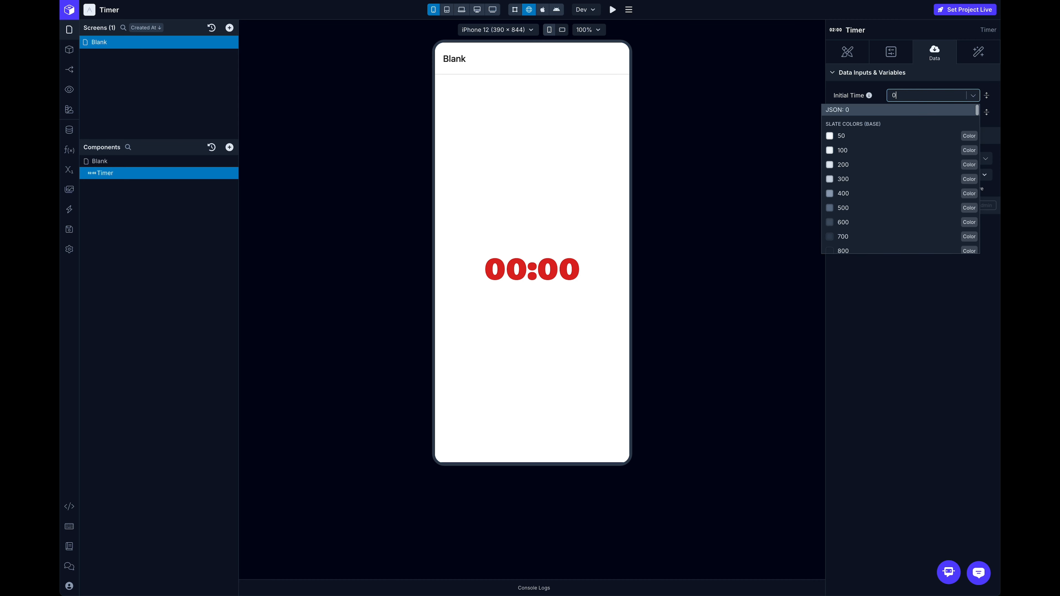
key("Return")
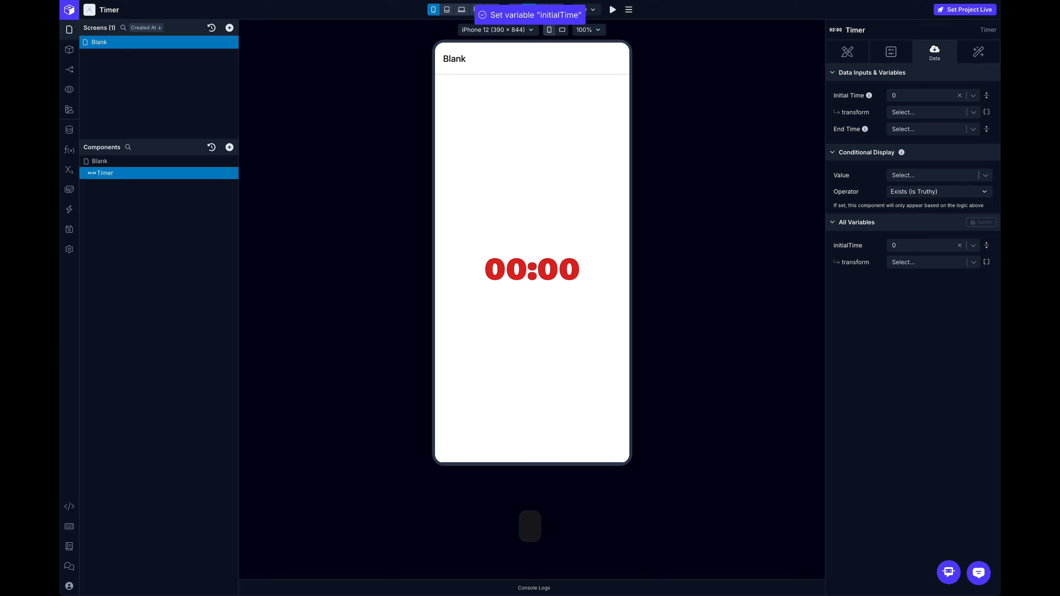
left_click(913, 130)
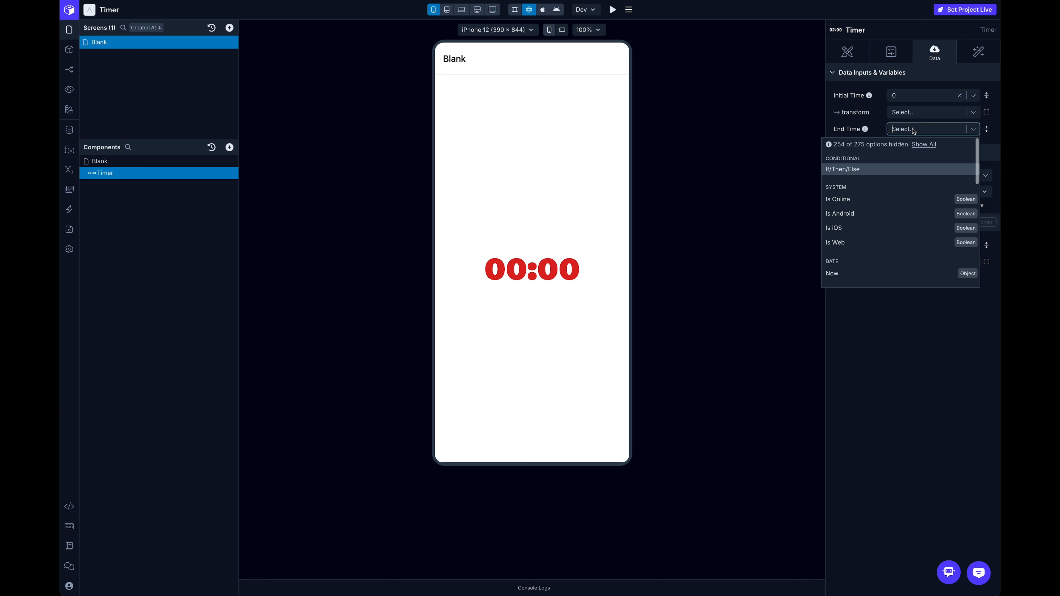
type("10")
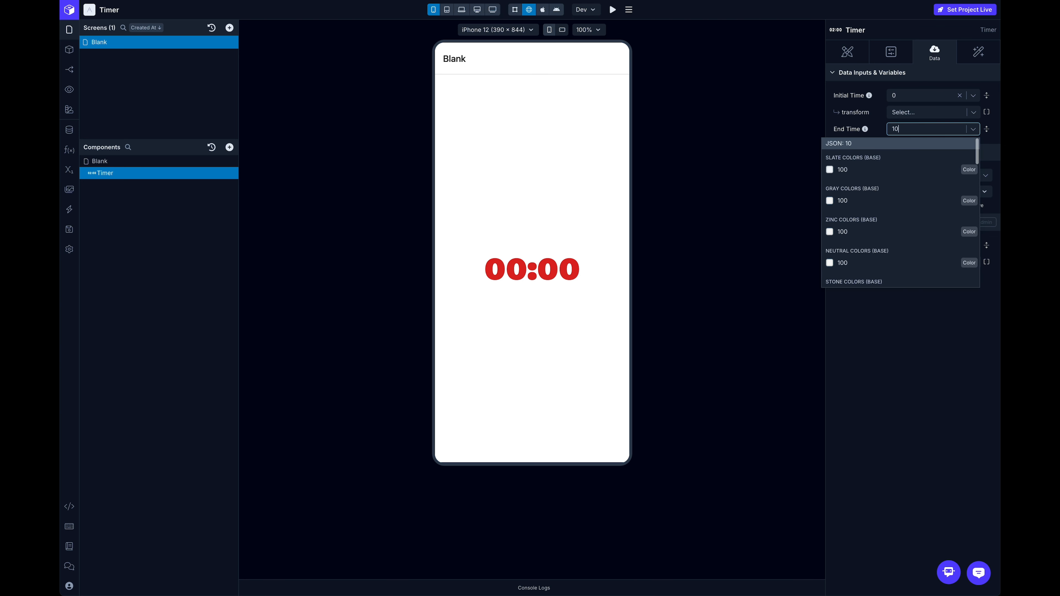
type("000")
key("Return")
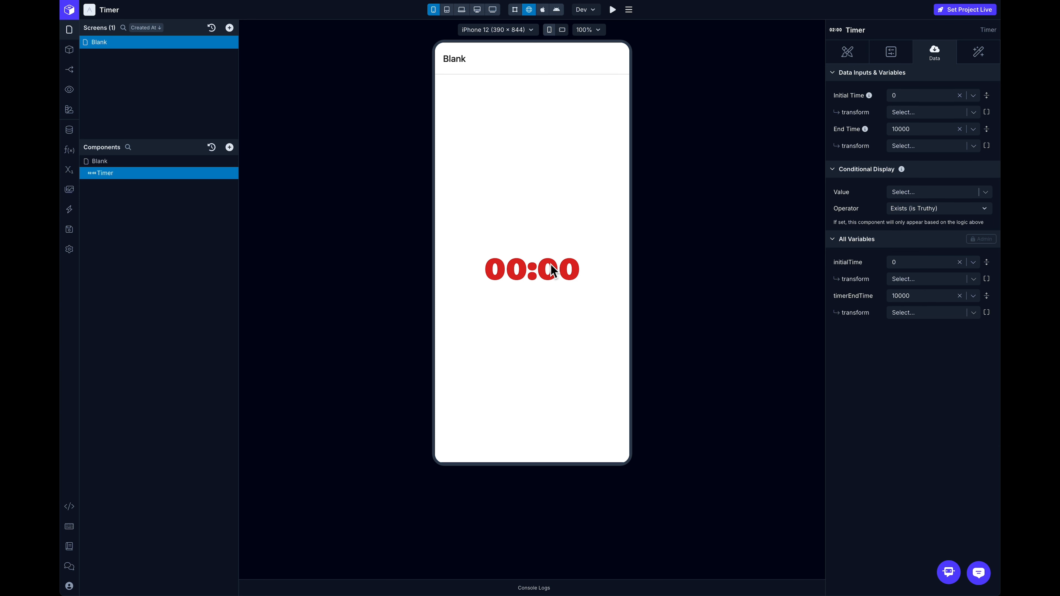
- Add a View component to the Blank screen, outside the Timer
left_click(186, 163)
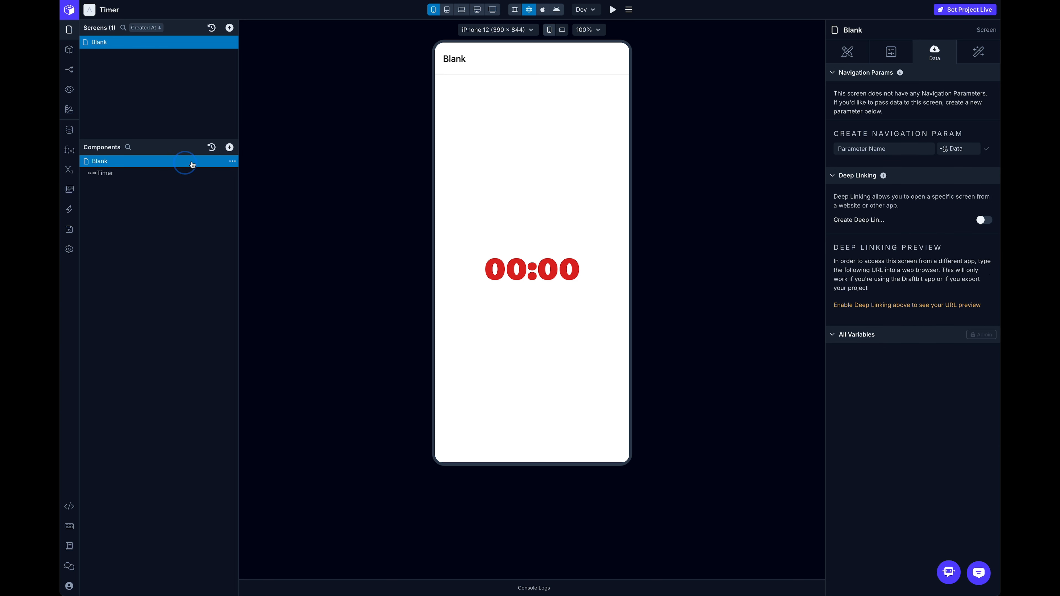
left_click(229, 147)
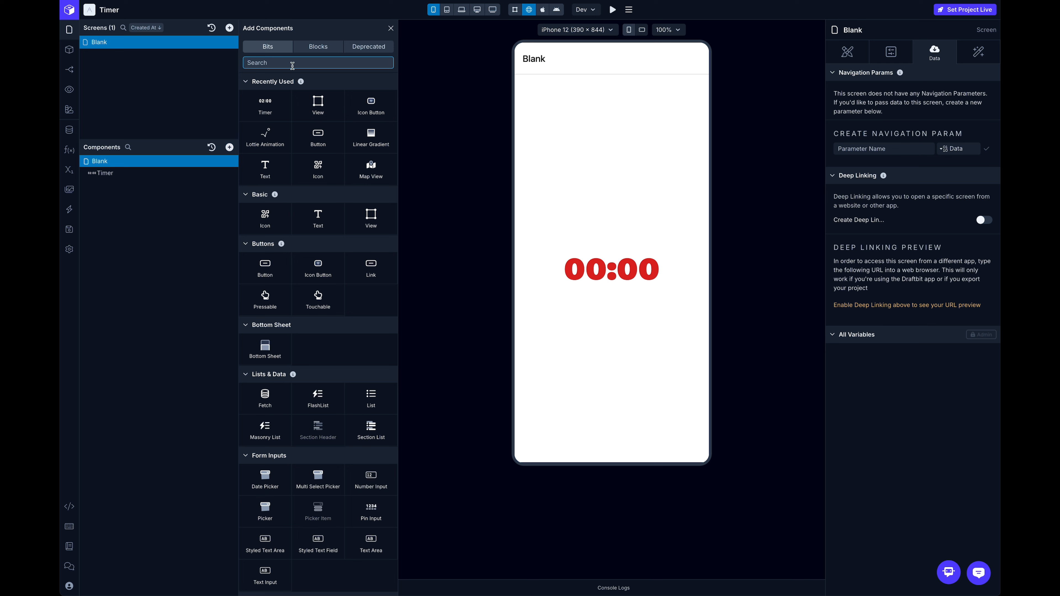
left_click(320, 103)
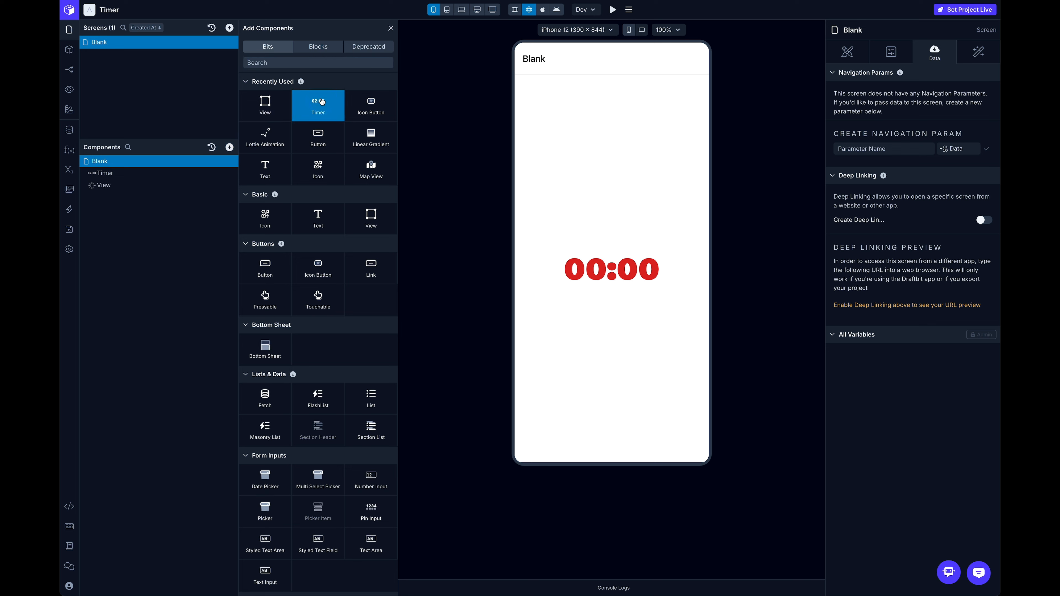
- Add three Icon Button components inside the View
left_click(124, 185)
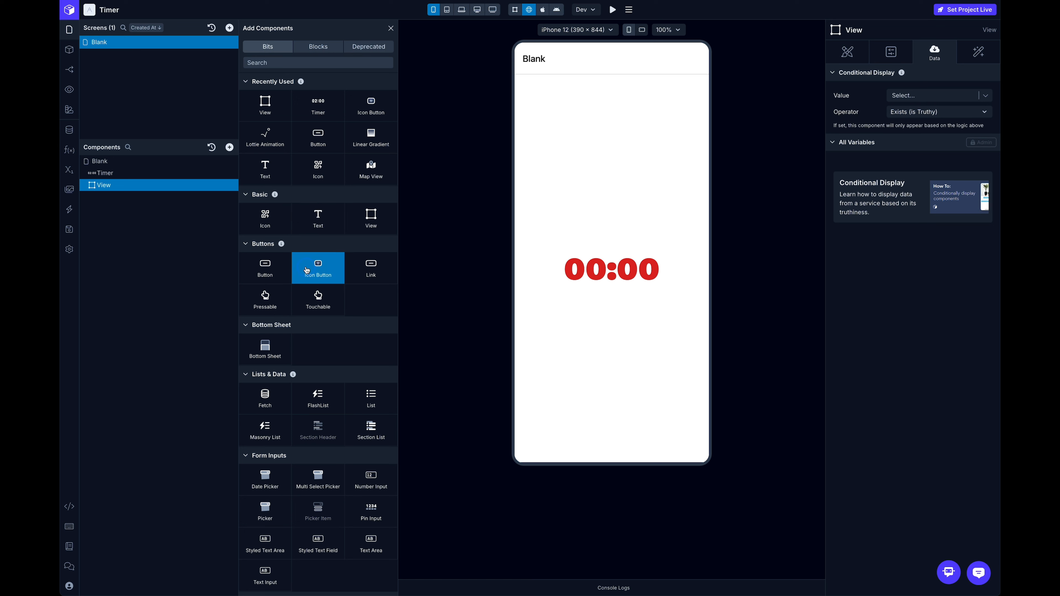
left_click(320, 270)
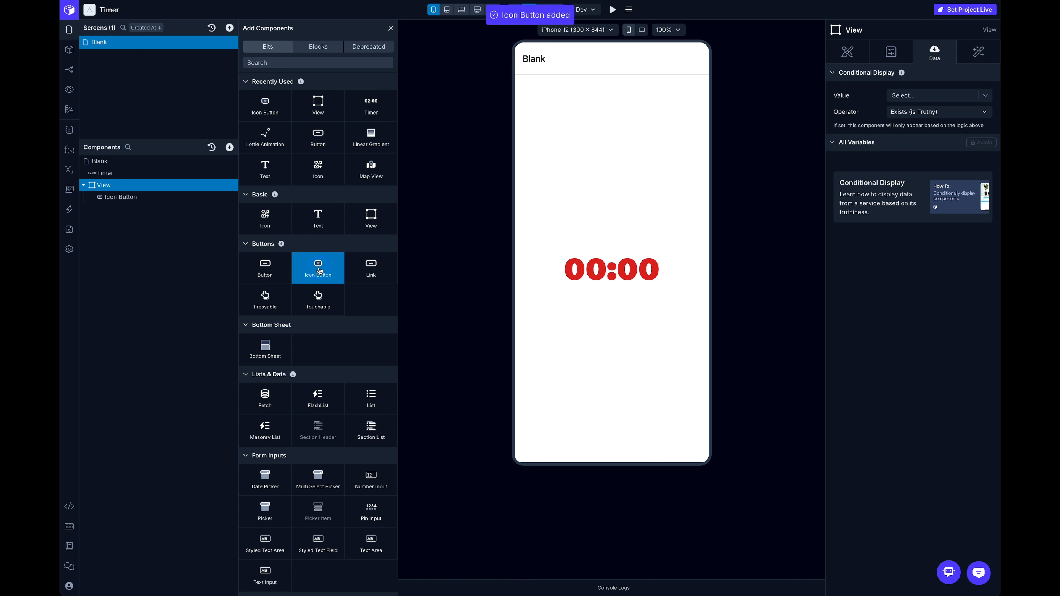
left_click(320, 270)
left_click(320, 270)
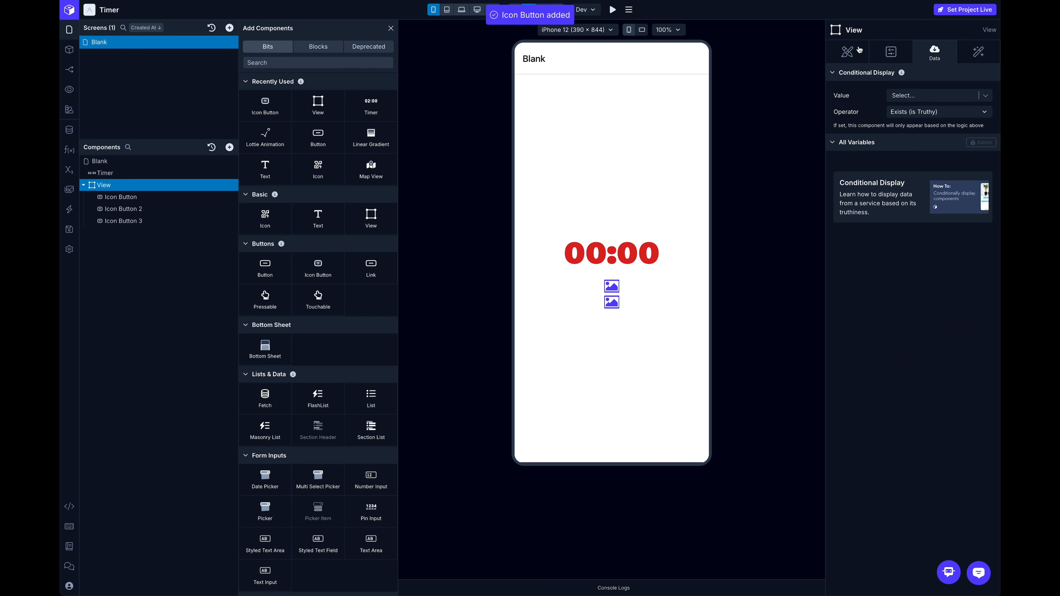
- Lay out the View's items in a horizontal row with a gap of 20
left_click(847, 50)
left_click(893, 160)
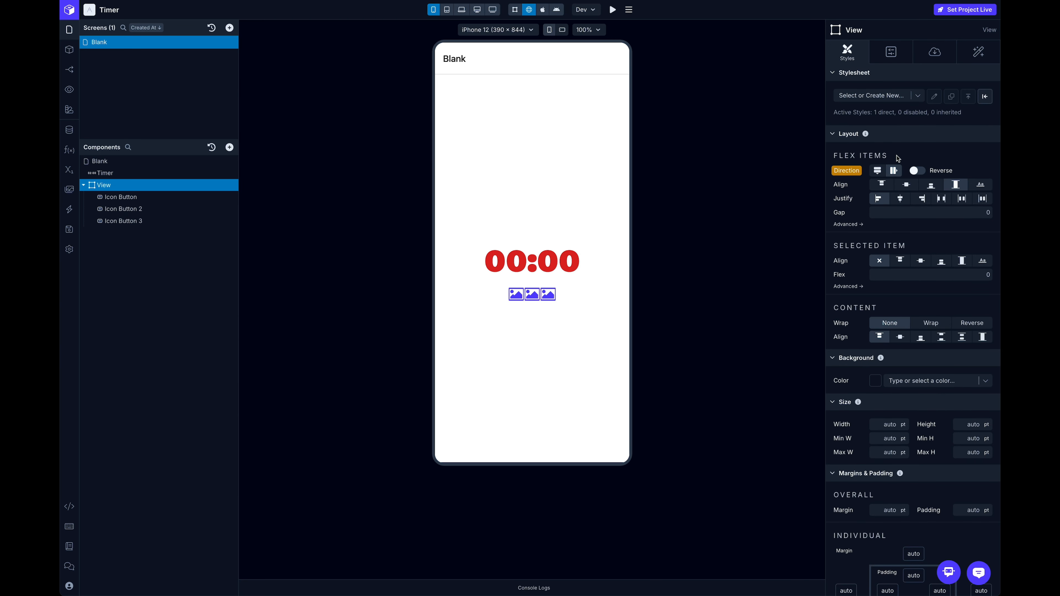
left_click(962, 212)
type("20")
key("Return")
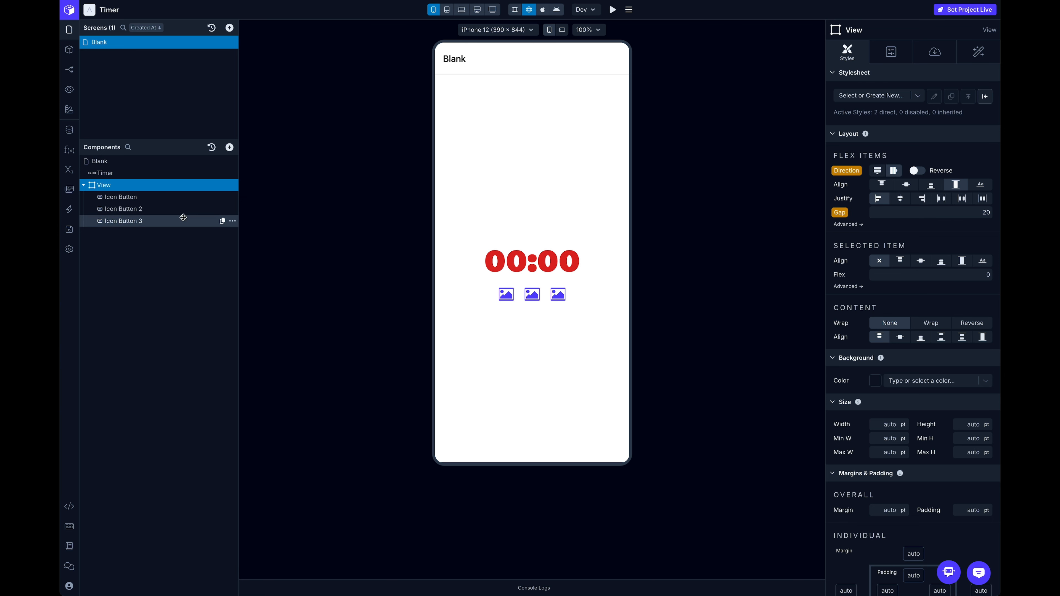
- Set the first Icon Button's icon to the Ionicons "play" icon
left_click(178, 198)
left_click(934, 51)
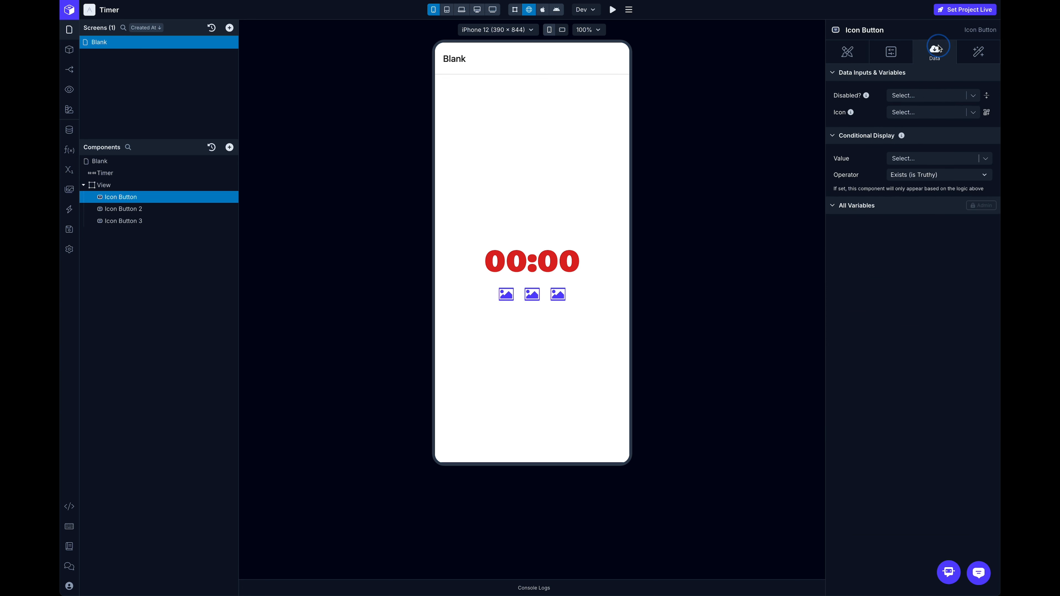
left_click(988, 113)
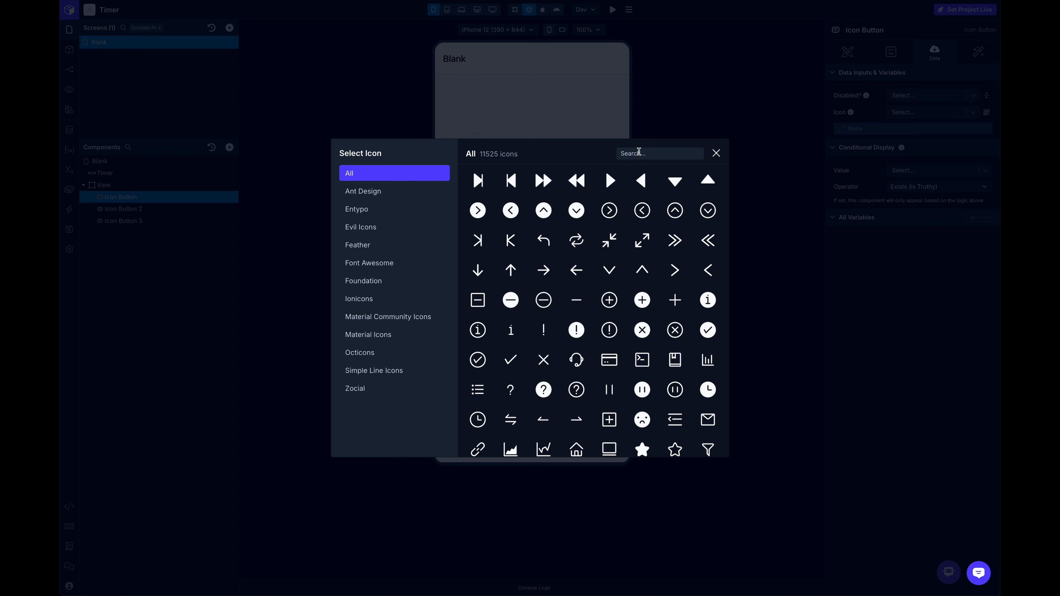
left_click(408, 299)
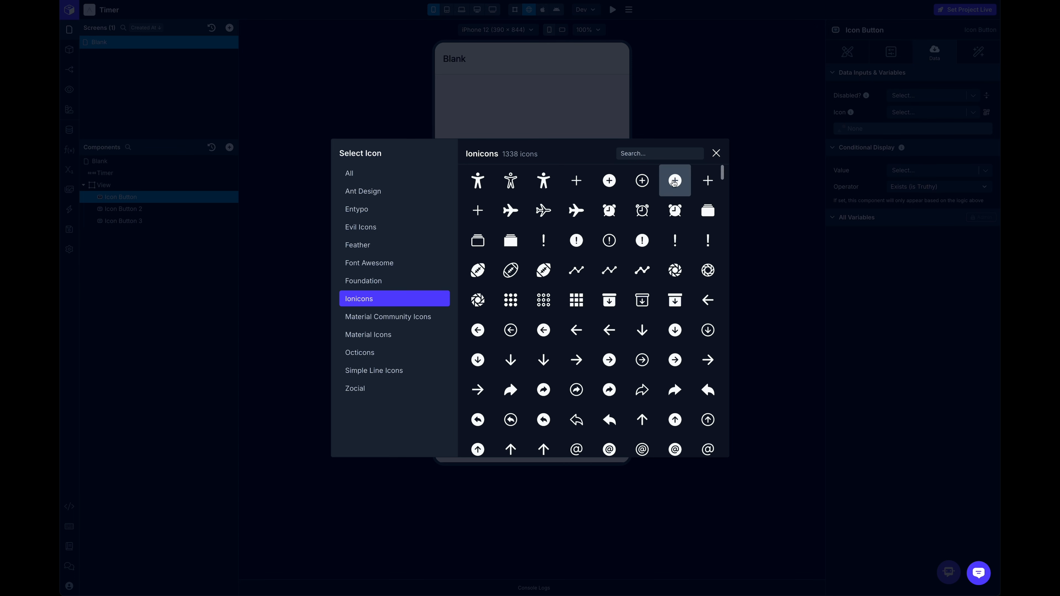
left_click(664, 152)
type("play")
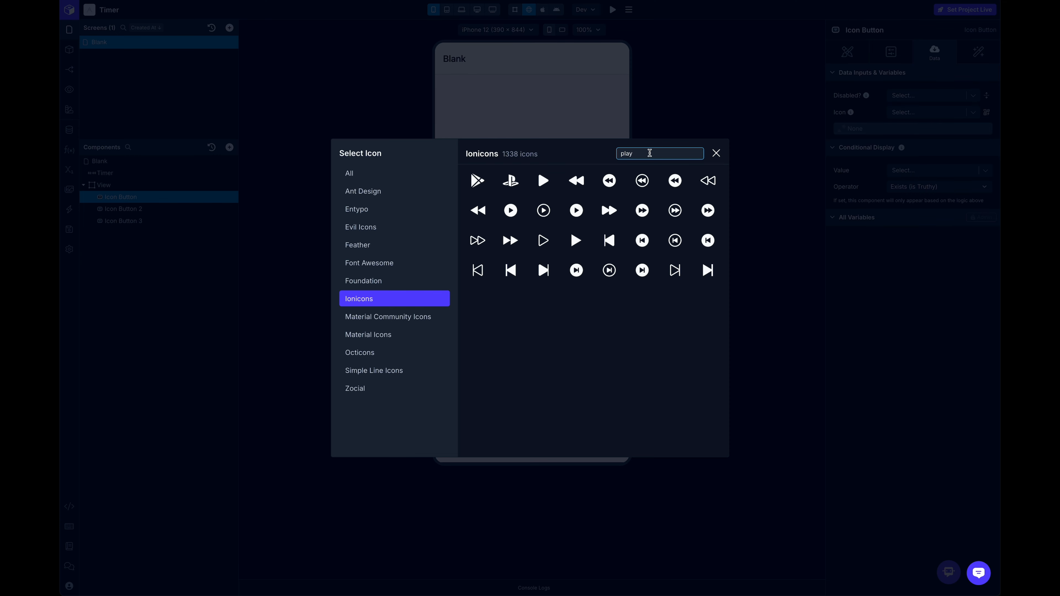
left_click(544, 181)
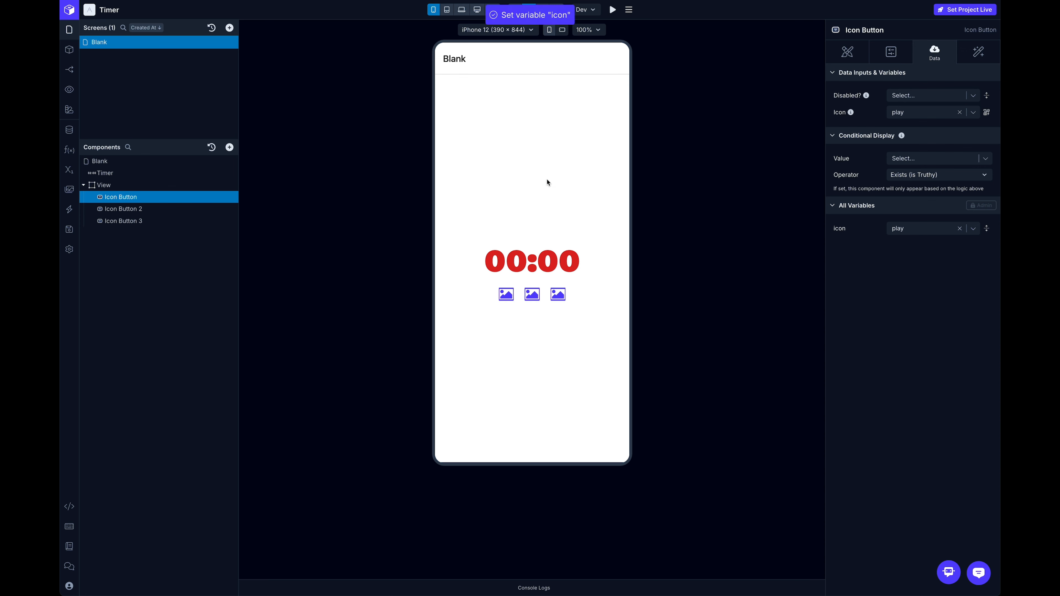
- Set Icon Button 2's icon to the Ionicons "stop" icon
left_click(159, 210)
left_click(987, 112)
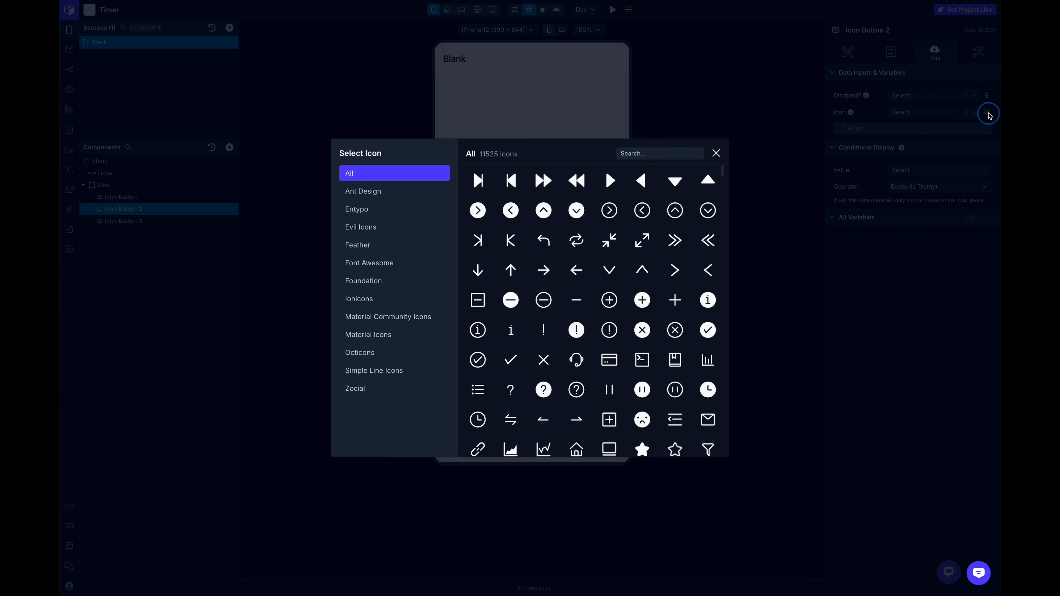
left_click(377, 298)
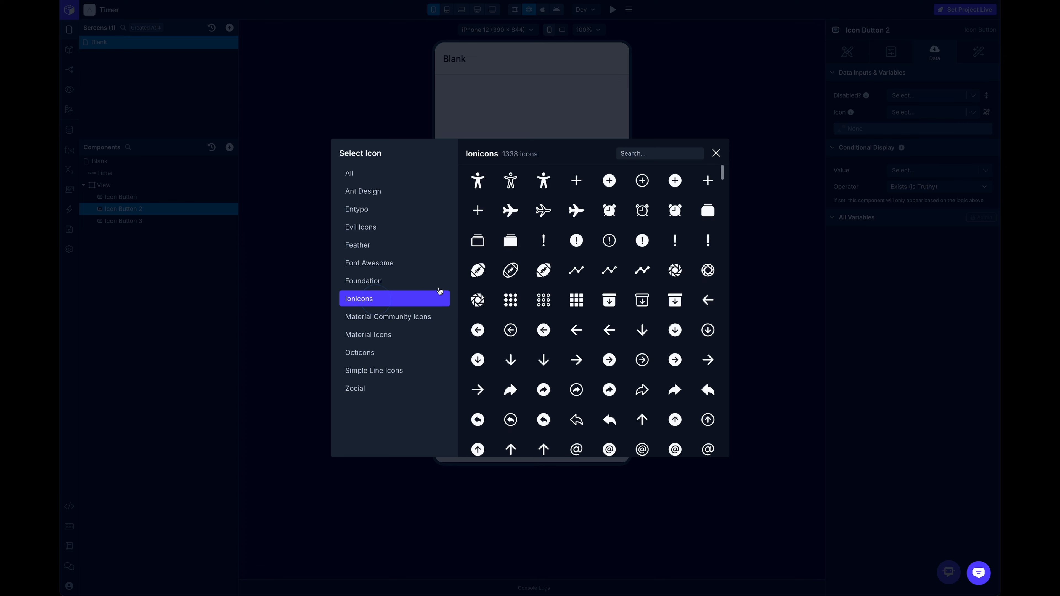
left_click(683, 158)
type("stop")
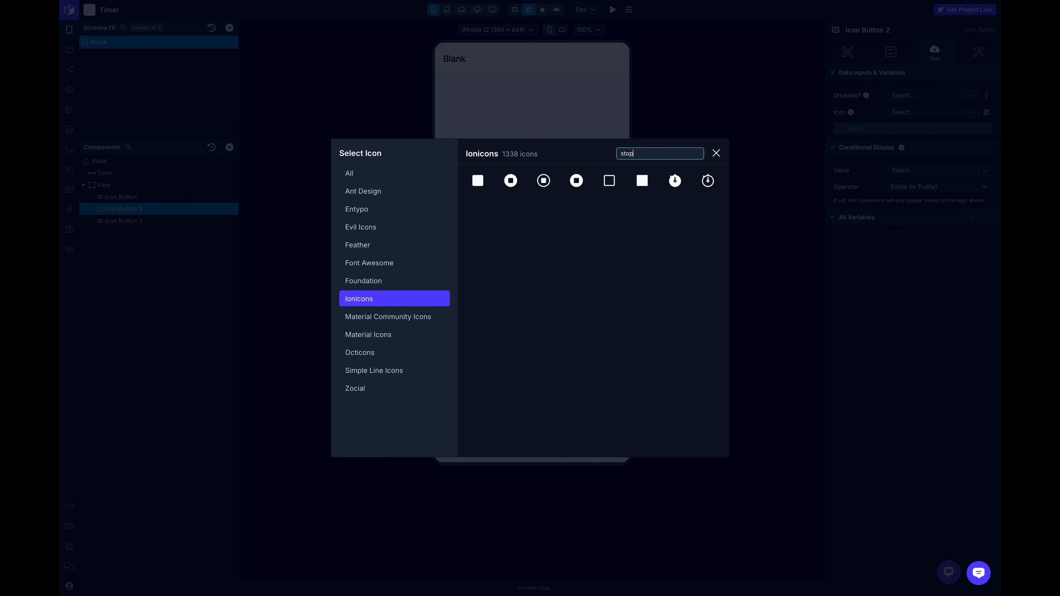
left_click(478, 180)
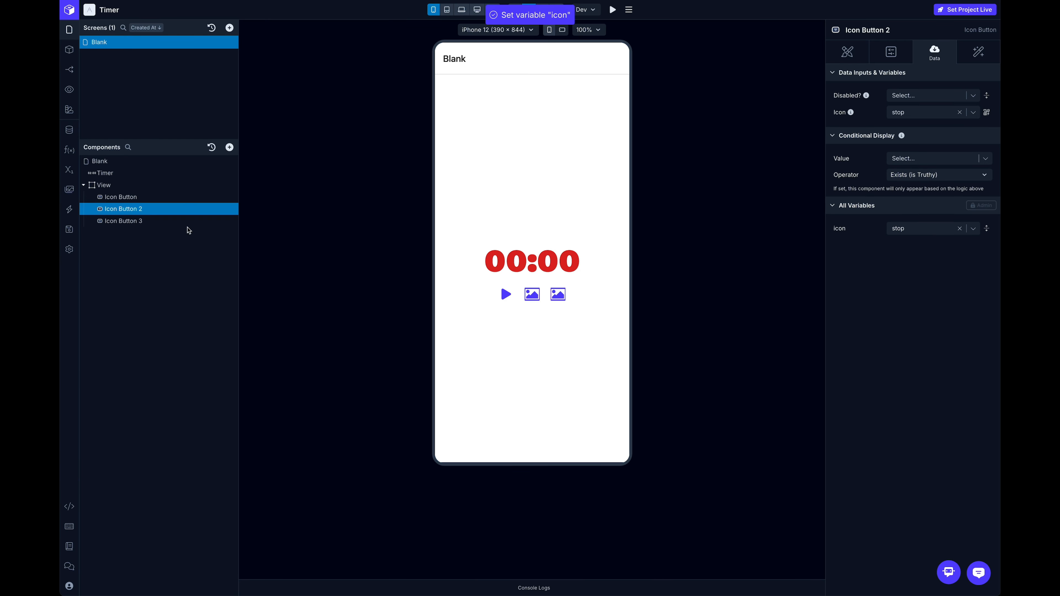
- Set Icon Button 3's icon to the Ionicons "reload" icon
left_click(220, 221)
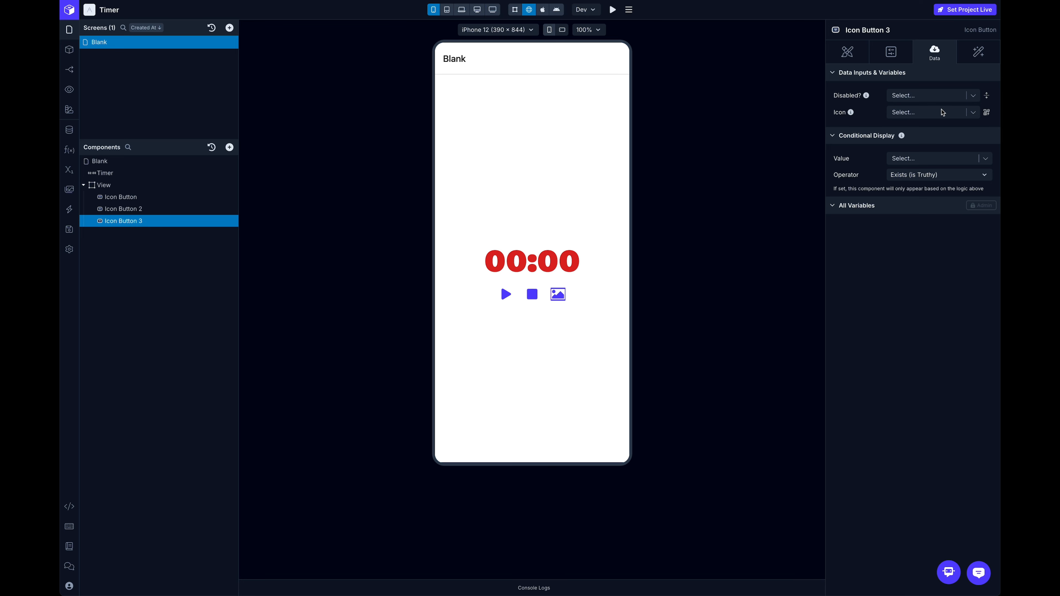
left_click(987, 112)
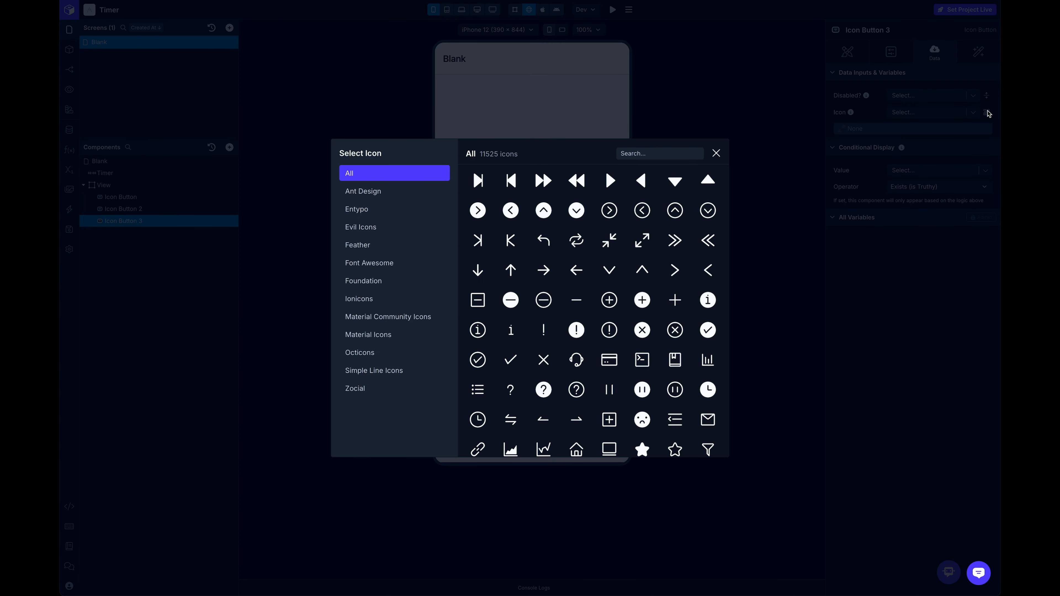
left_click(381, 299)
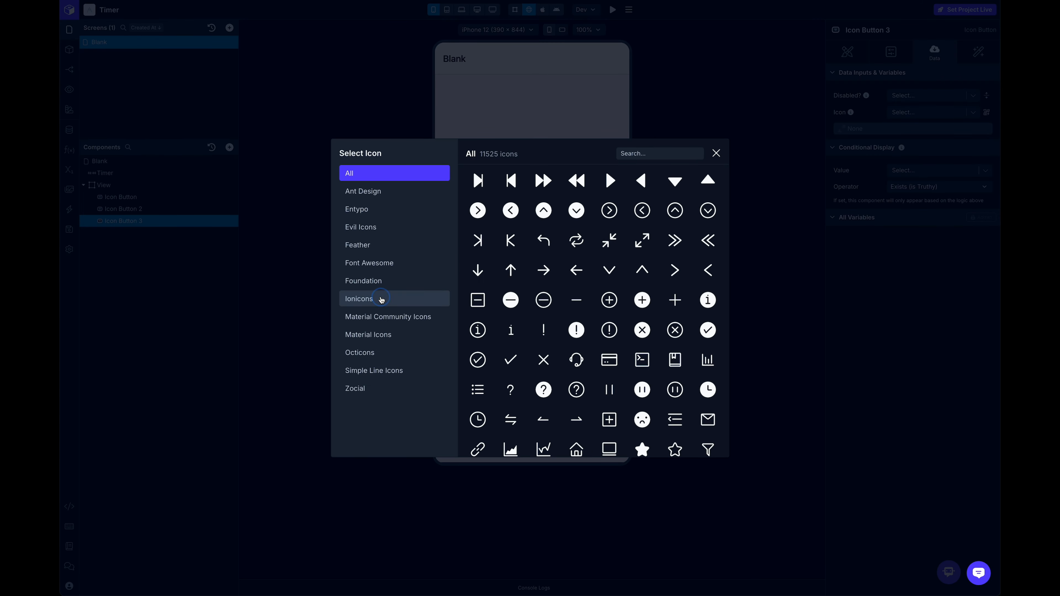
left_click(641, 154)
type("back")
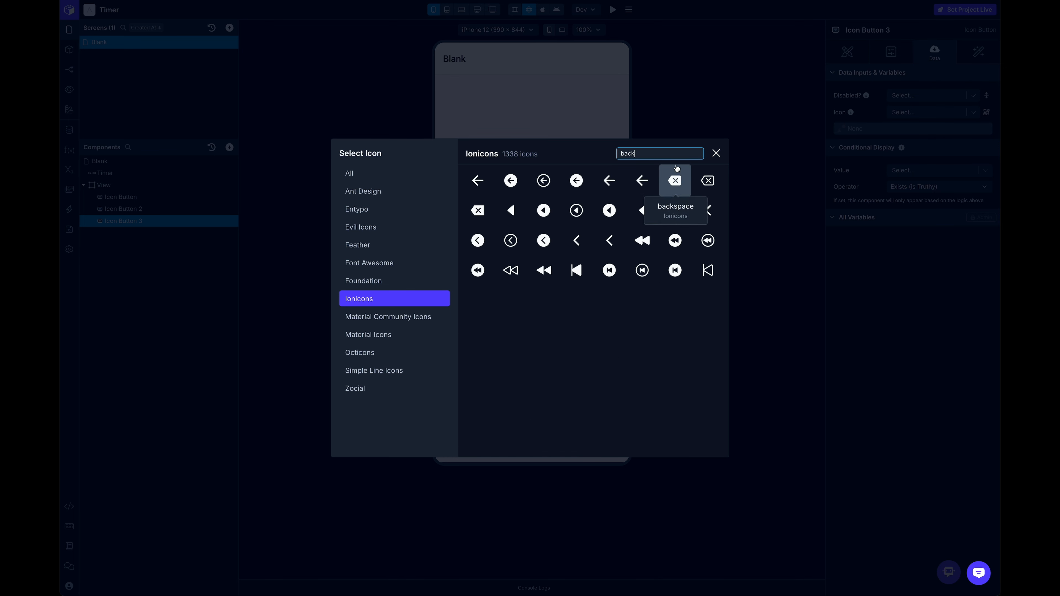
double_click(670, 155)
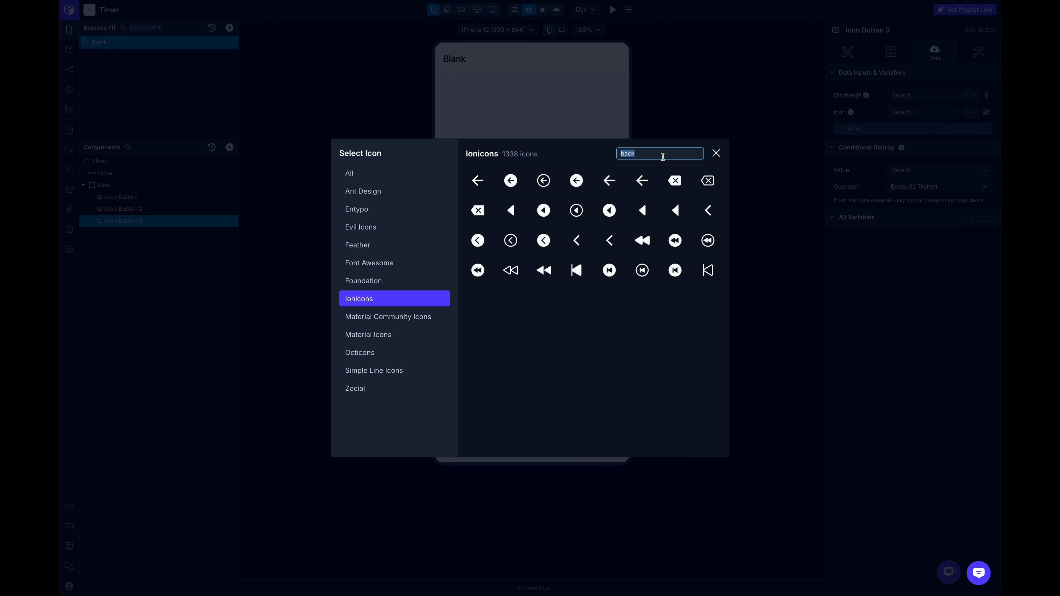
type("relo")
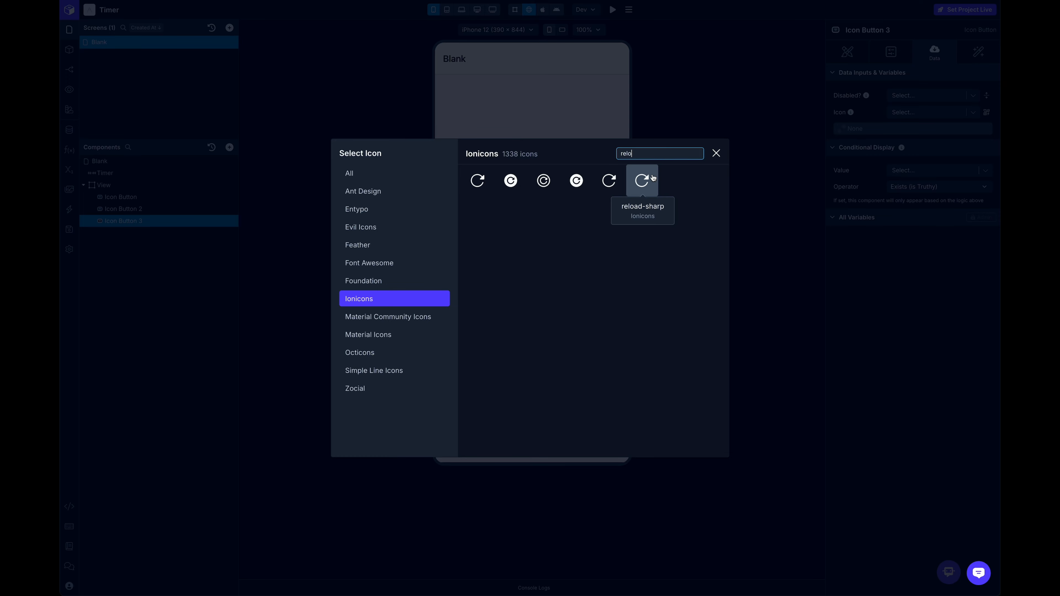
left_click(510, 181)
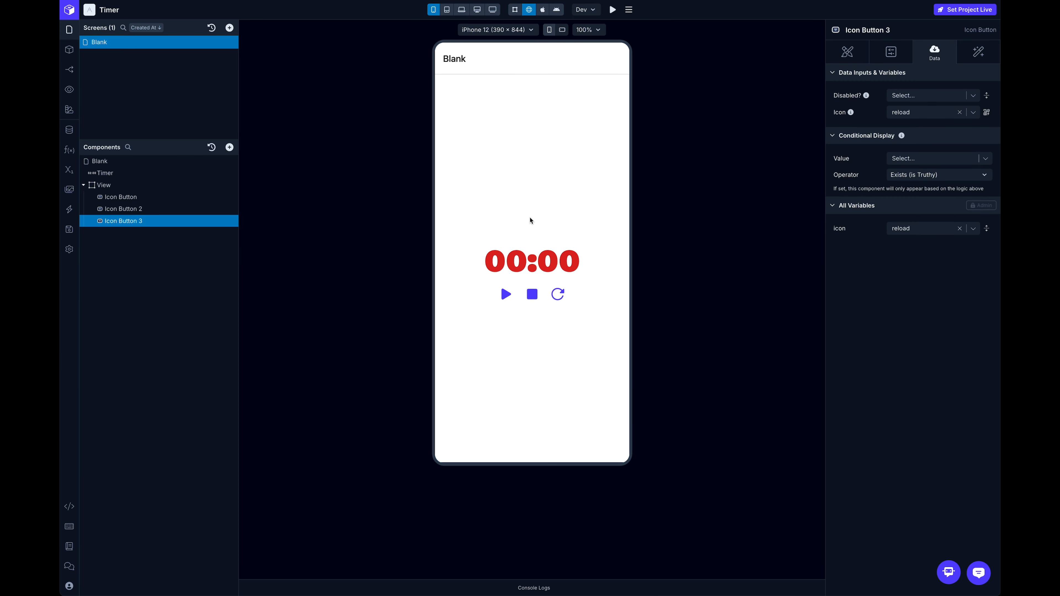
- Switch the preview to the outlined editing canvas and add a Start Timer action to the play Icon Button's On Press workflow
left_click(163, 197)
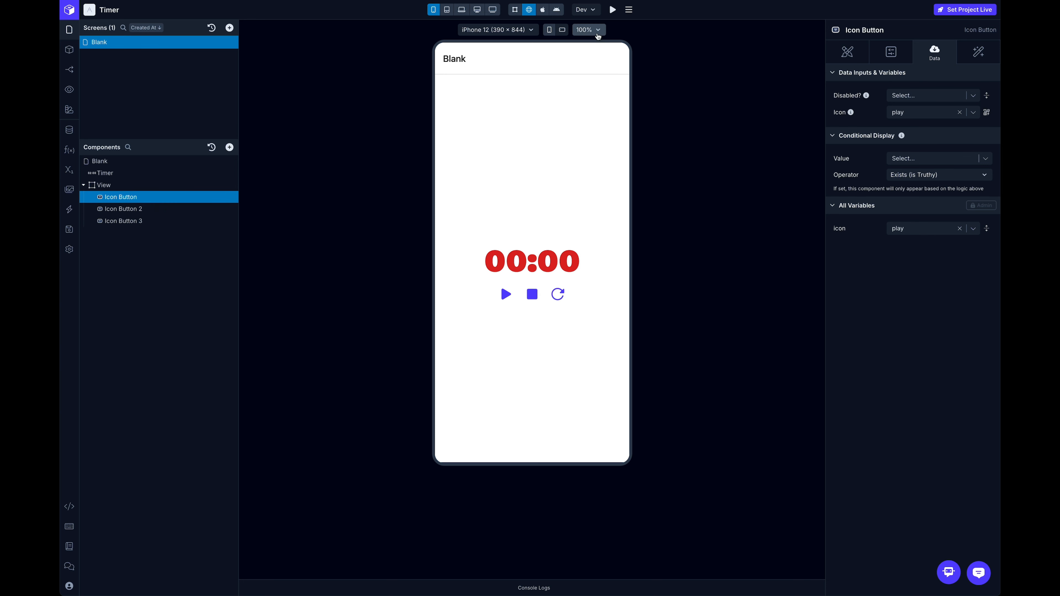
left_click(511, 10)
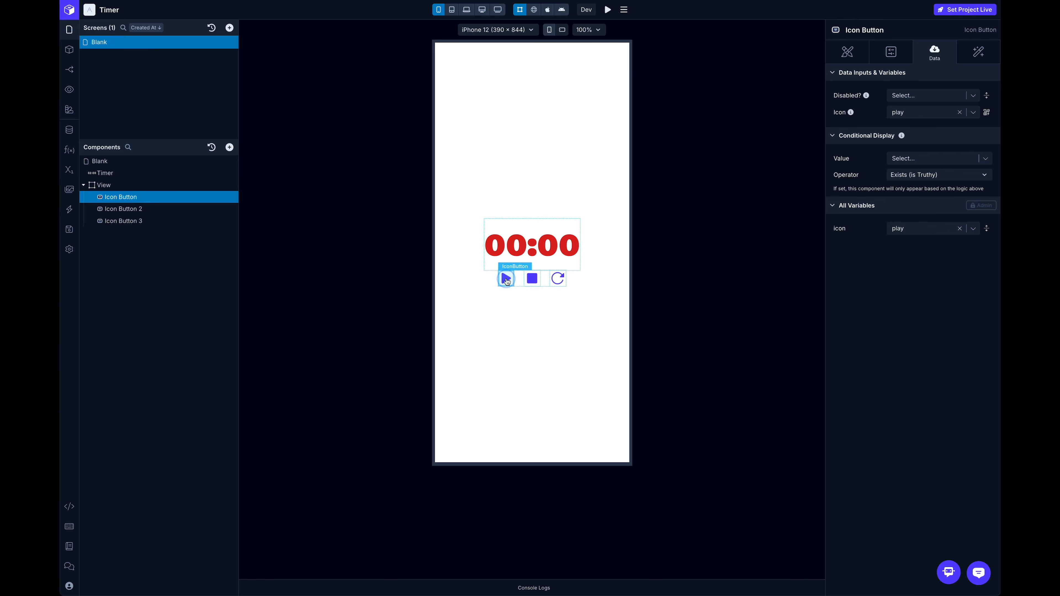
left_click(979, 53)
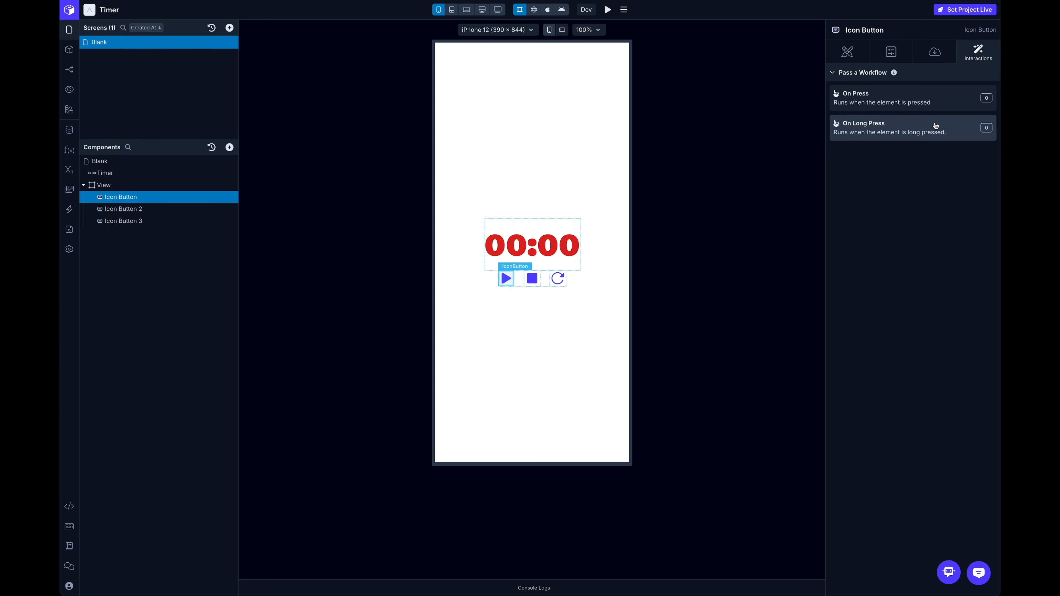
left_click(905, 100)
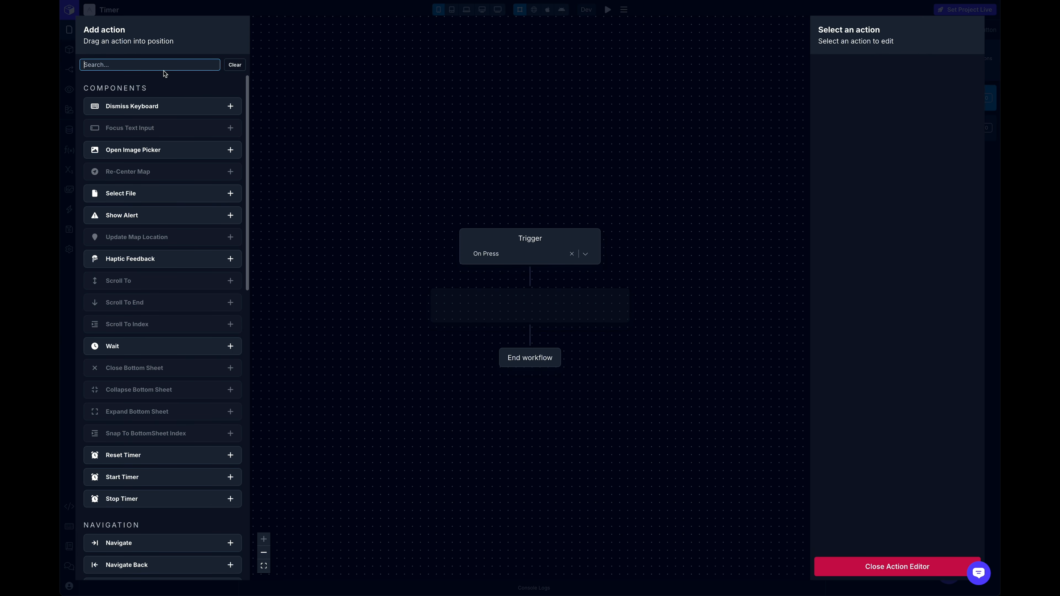
left_click(161, 64)
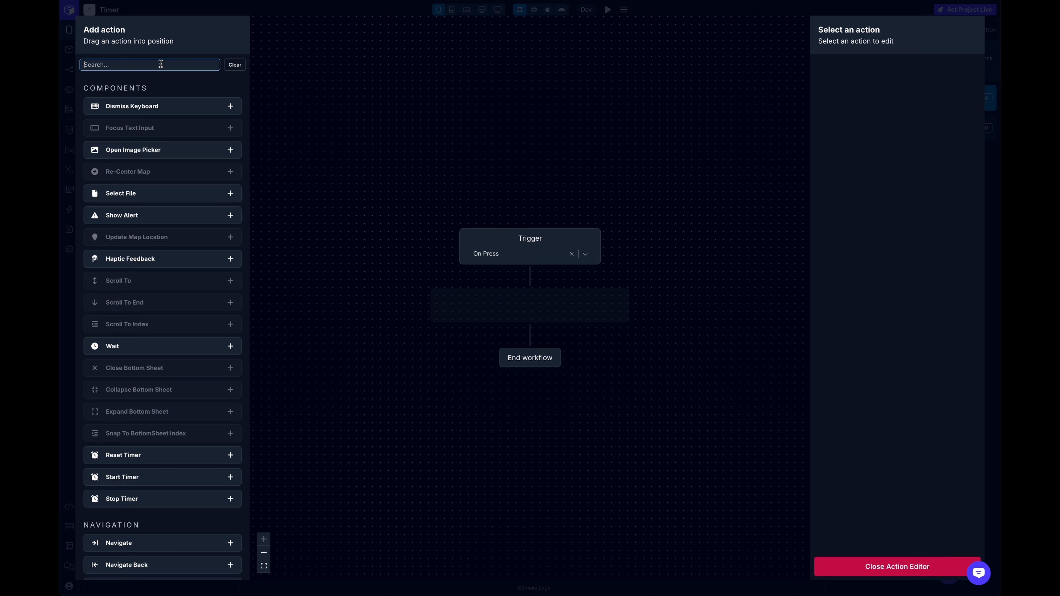
type("timer")
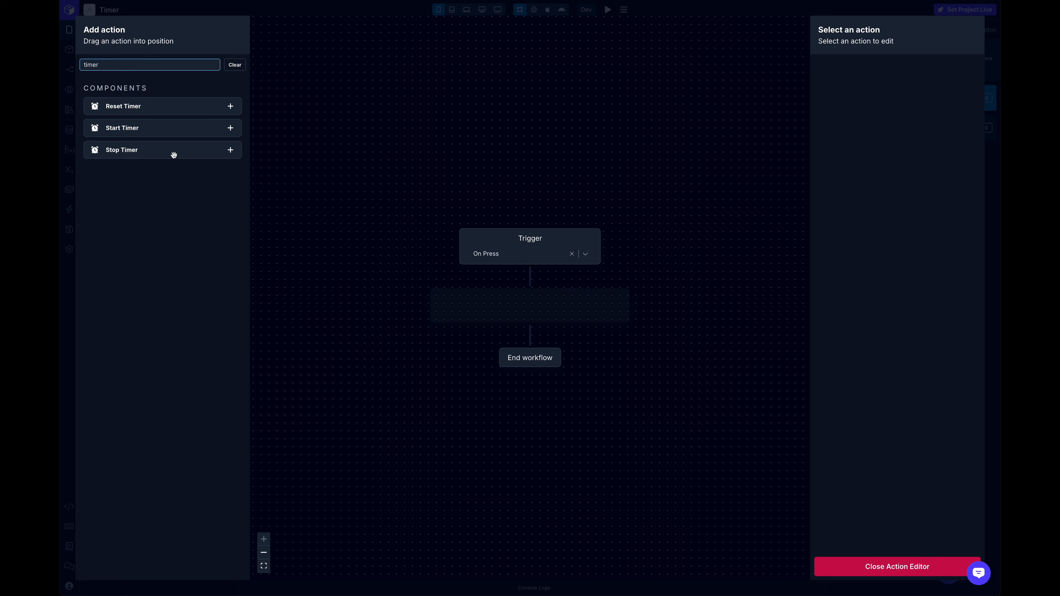
left_click_drag(167, 129, 530, 308)
left_click_drag(209, 130, 585, 308)
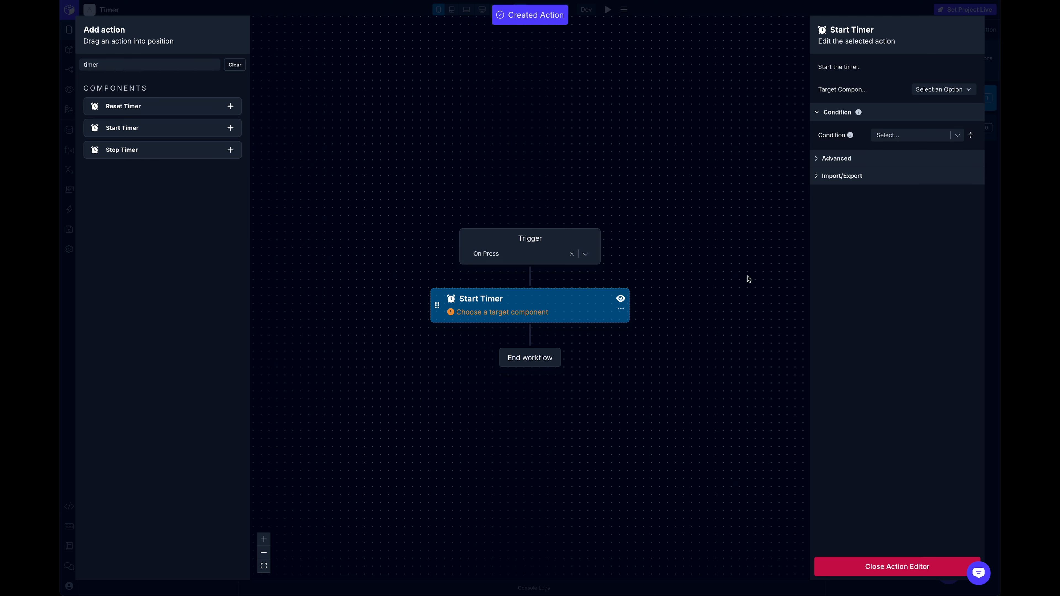
- Set the Start Timer action's target component to Timer and close the action editor
left_click(920, 91)
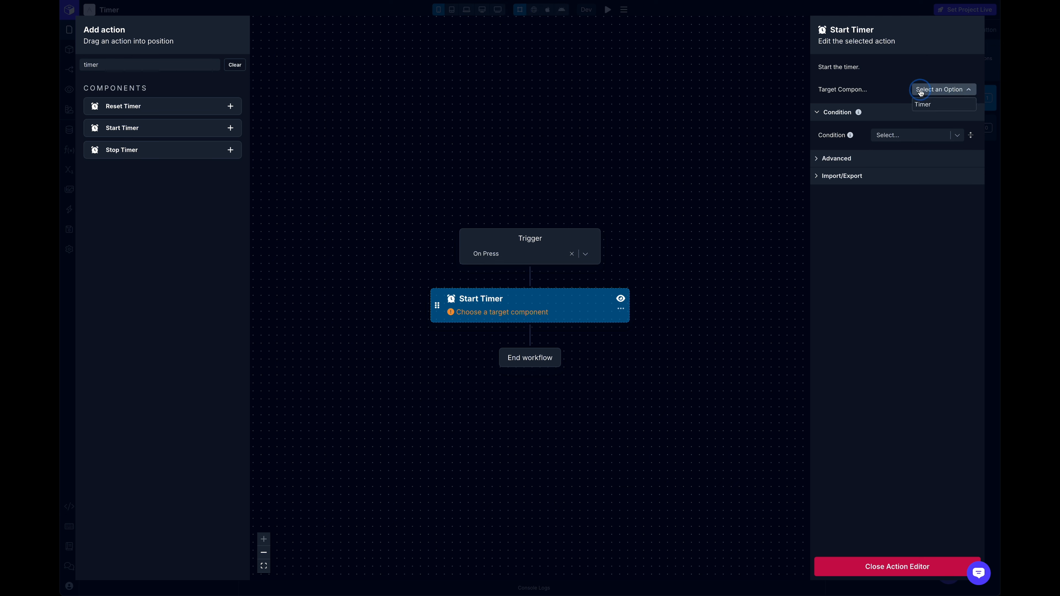
left_click(924, 105)
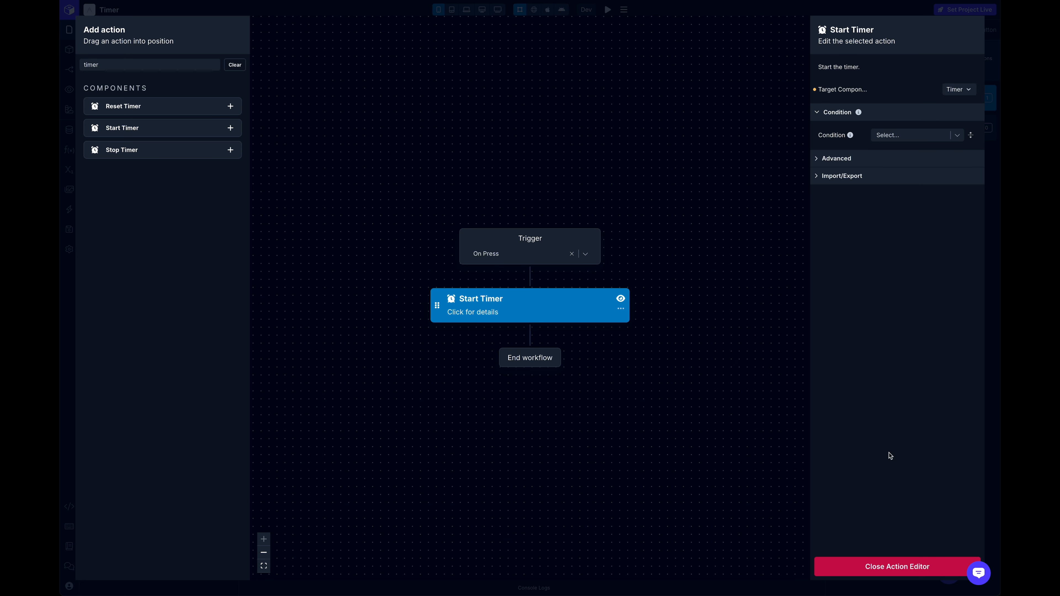
left_click(867, 567)
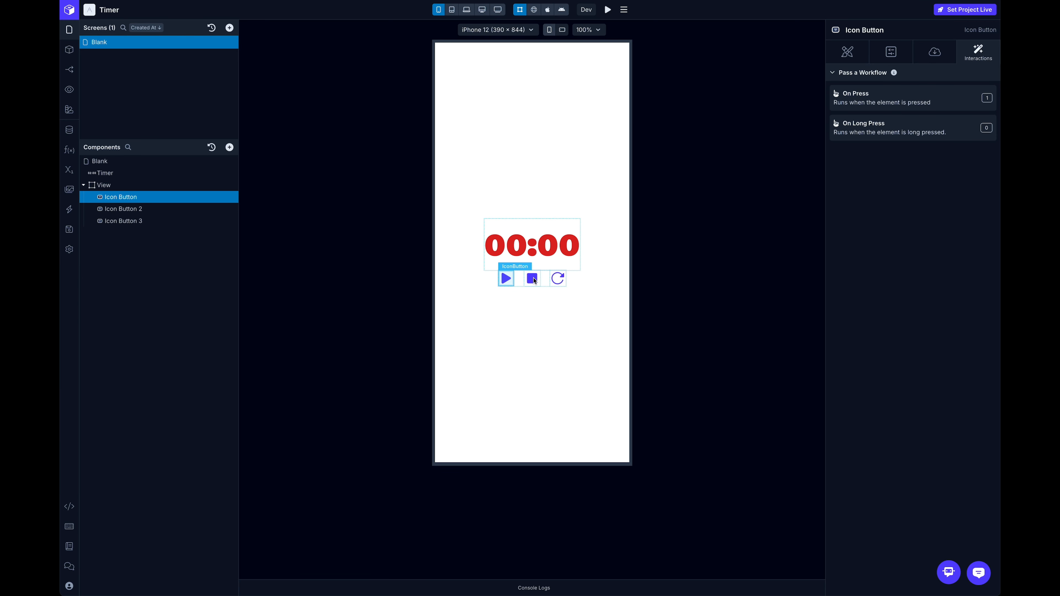
- Add a Stop Timer action targeting the Timer component to Icon Button 2's On Press workflow
left_click(161, 209)
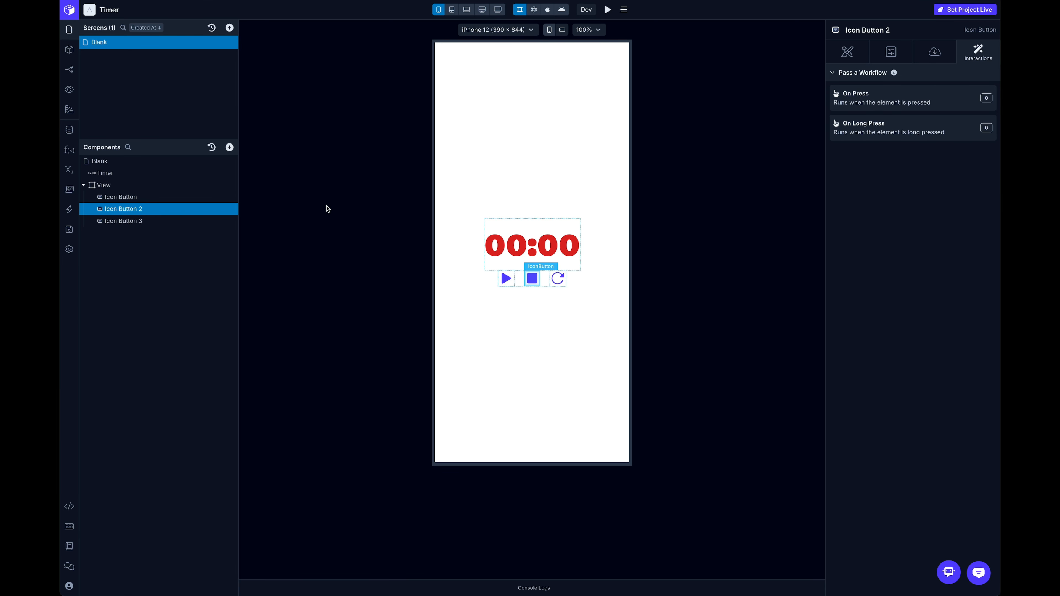
left_click(928, 102)
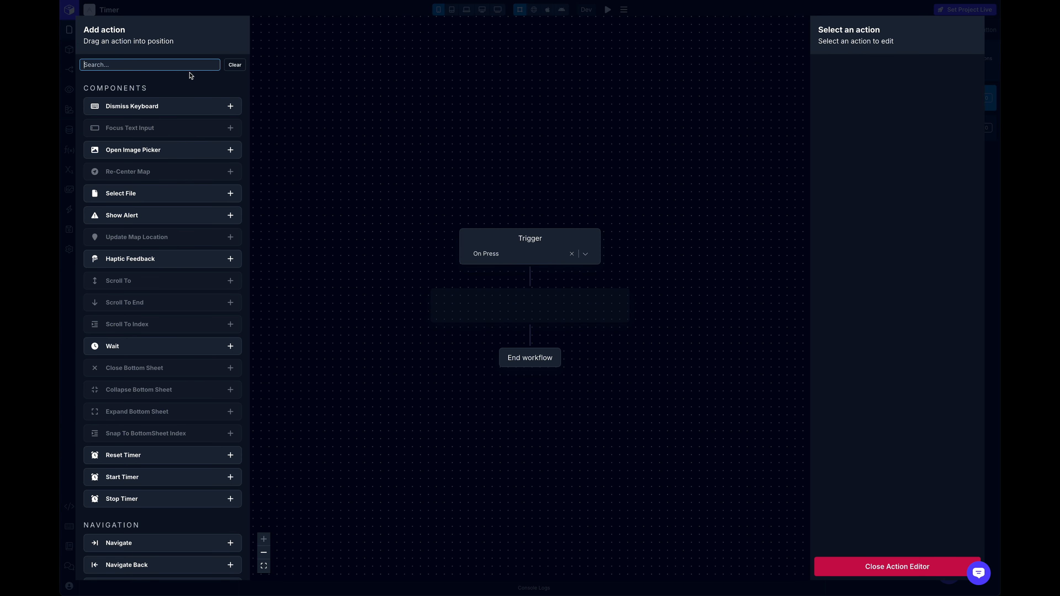
type("timer")
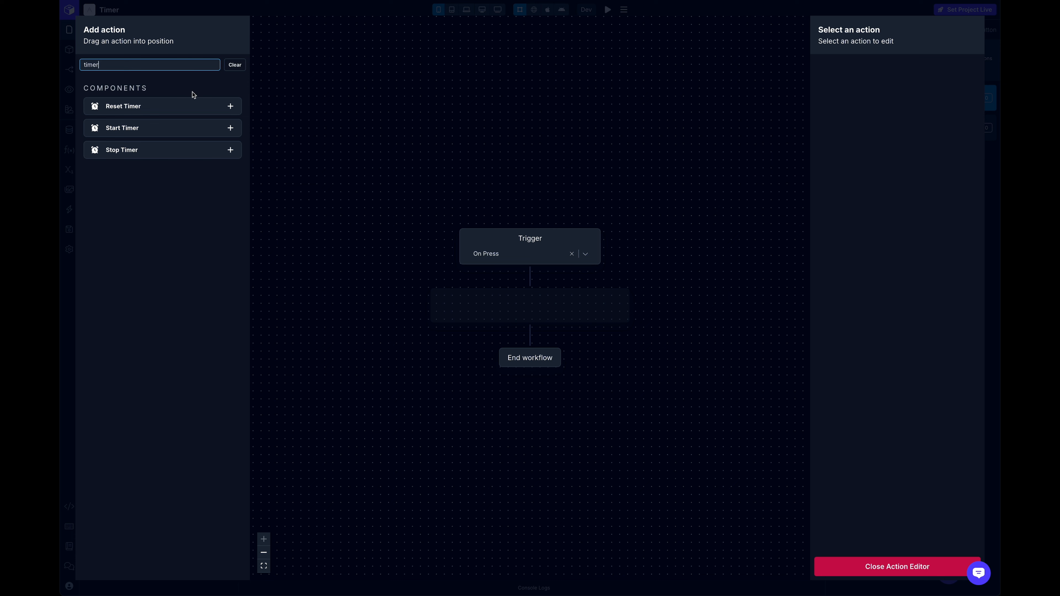
left_click(231, 149)
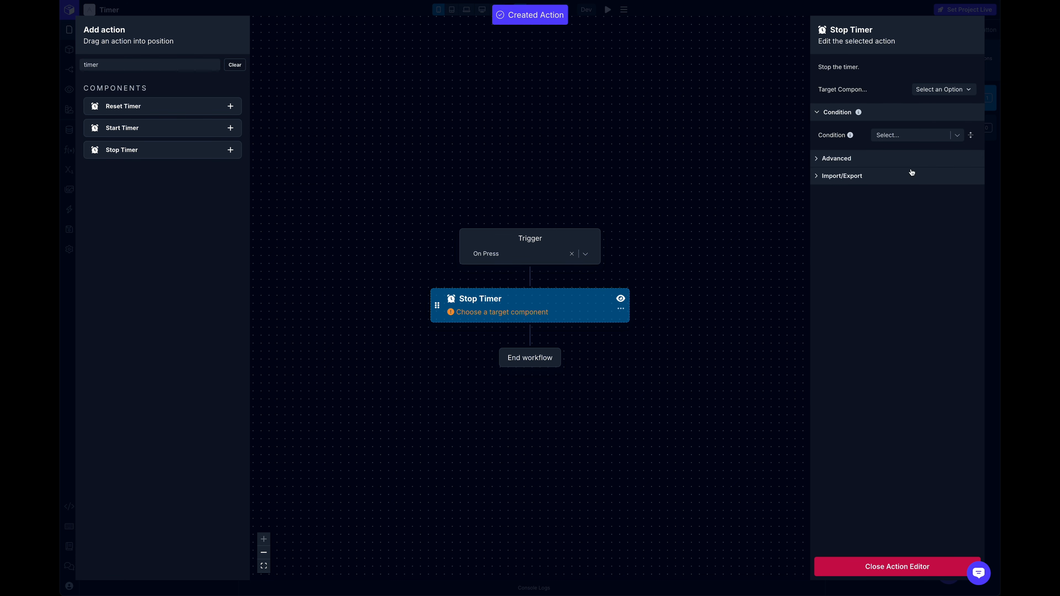
left_click(942, 89)
left_click(935, 106)
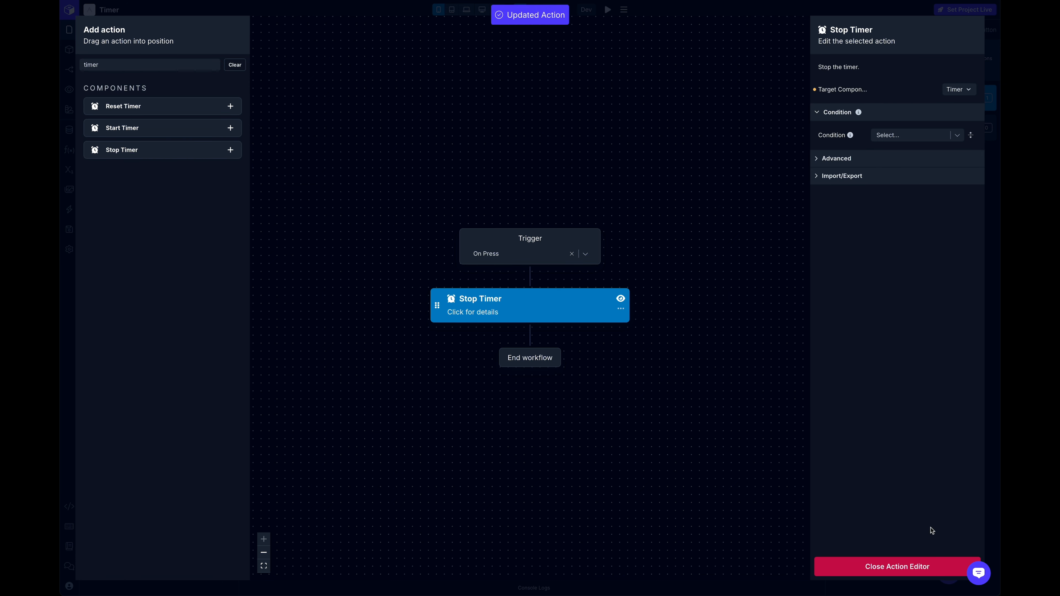
left_click(895, 567)
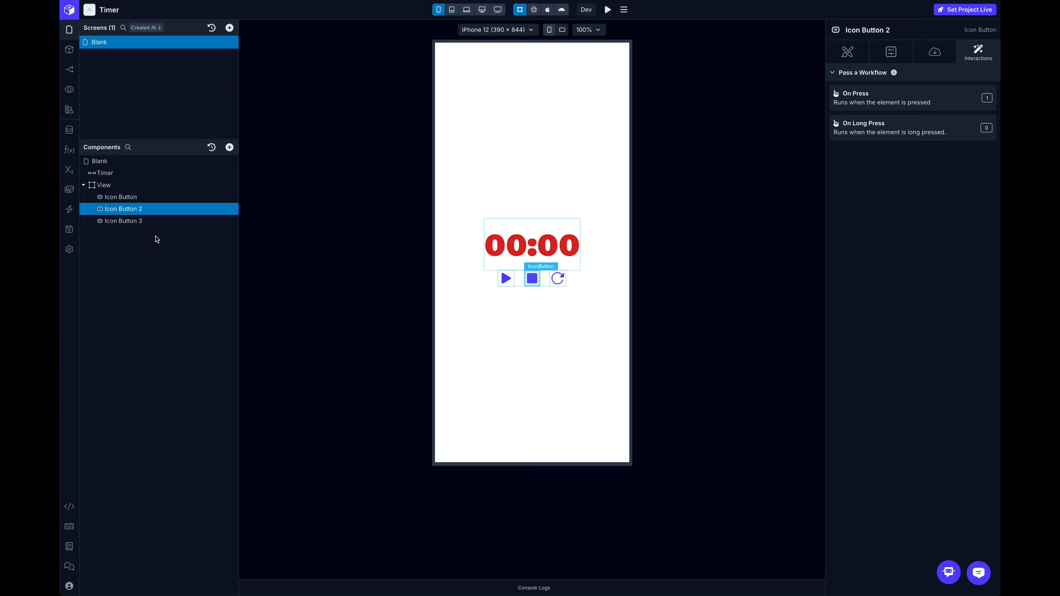
- Add a Reset Timer action targeting the Timer component to Icon Button 3's On Press workflow
left_click(154, 220)
left_click(890, 100)
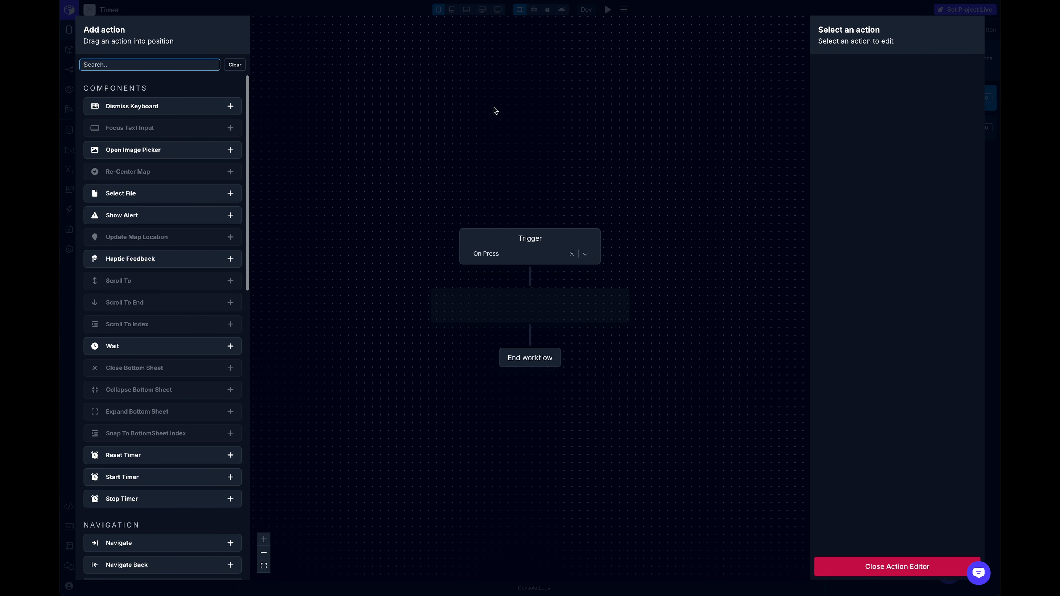
left_click(174, 65)
type("timer")
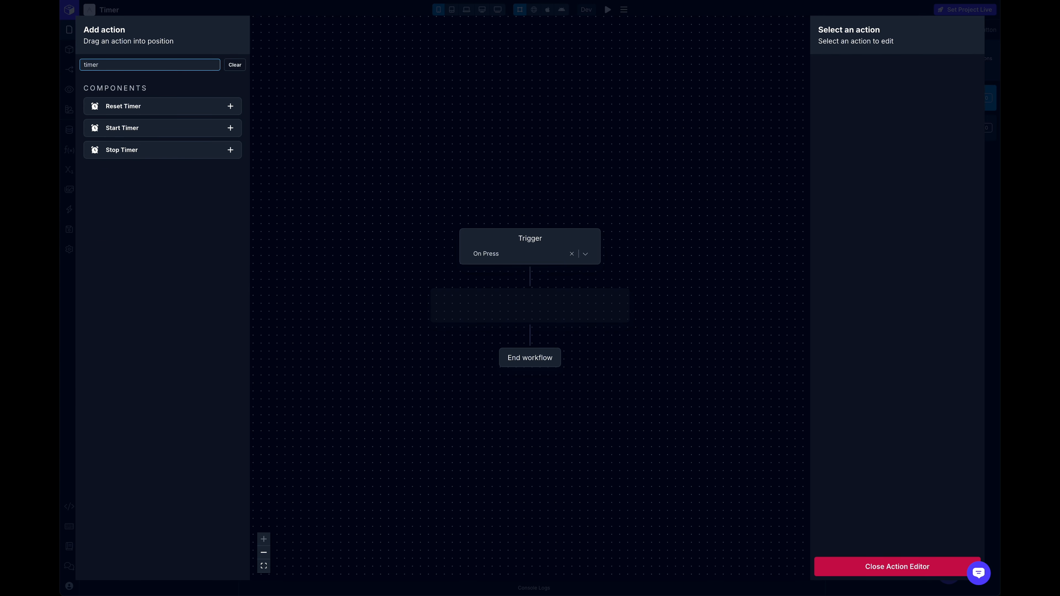
left_click(231, 107)
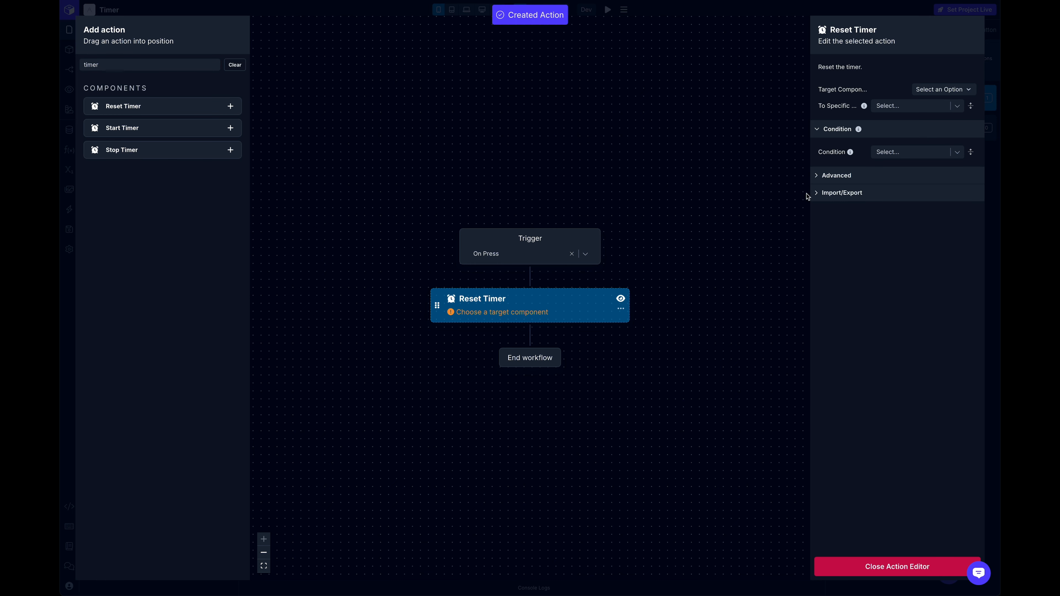
left_click(943, 88)
left_click(944, 105)
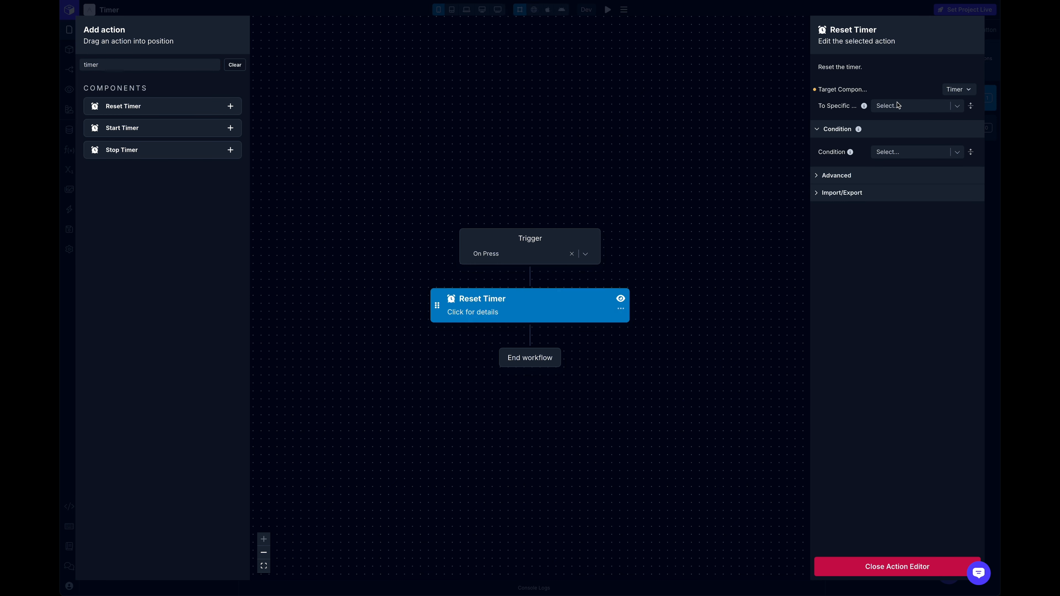
mouse_move(864, 106)
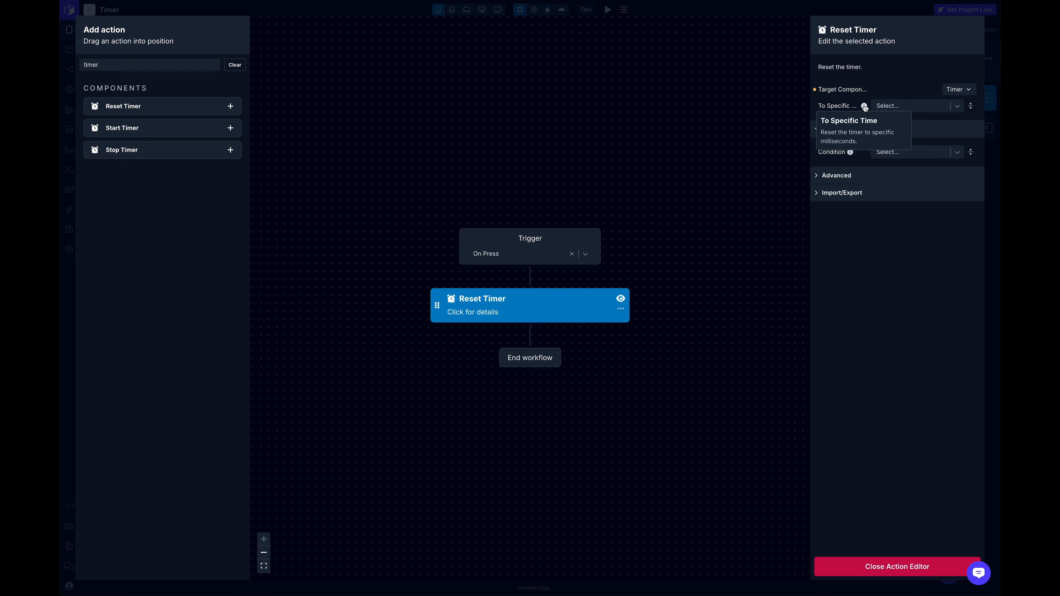
left_click(896, 80)
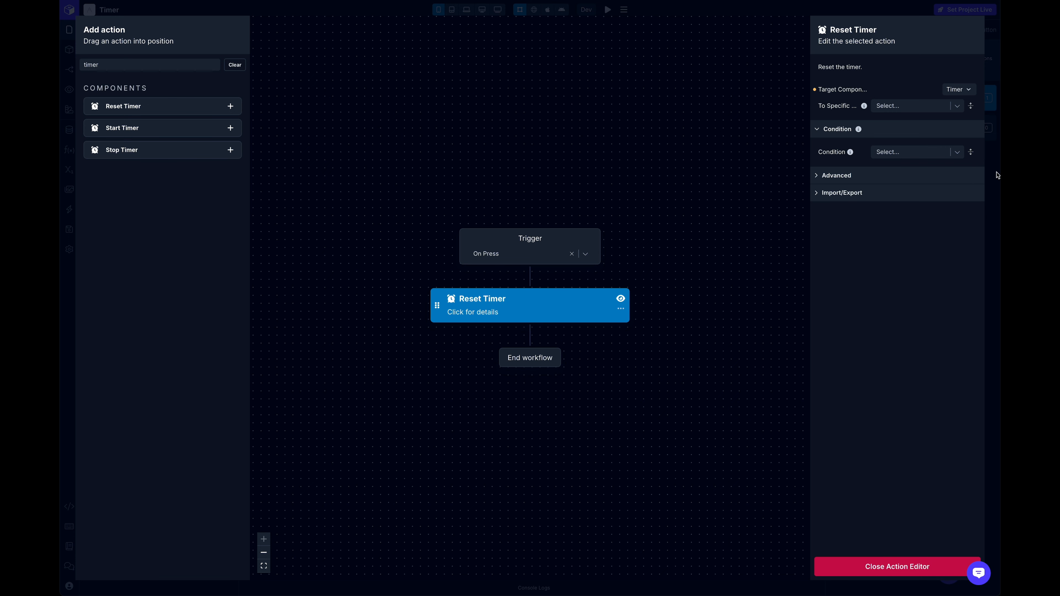
left_click(893, 567)
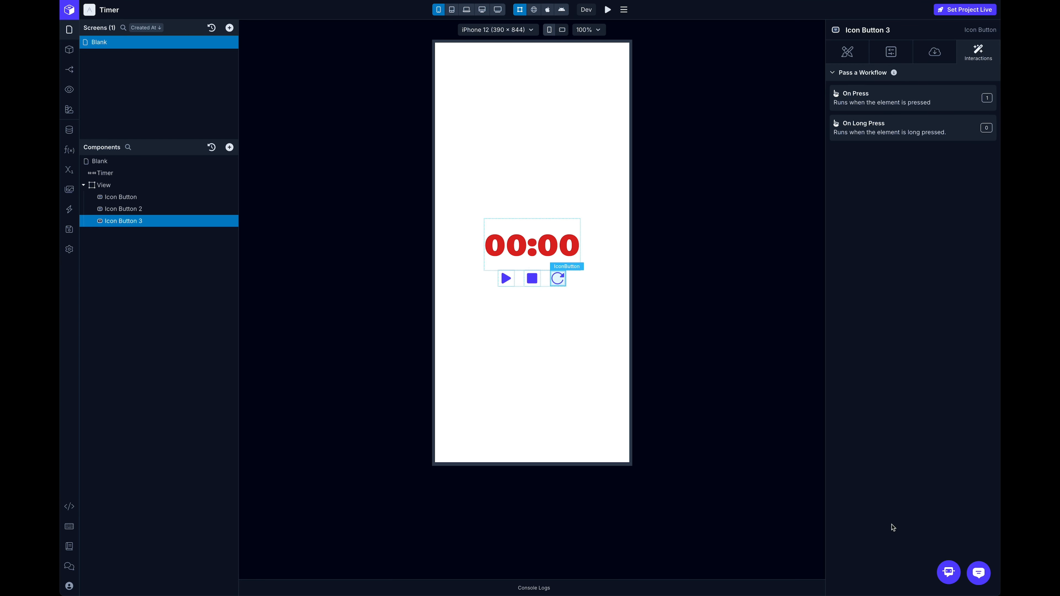
- Switch to the web preview and test starting the timer and resetting it with the reload button
left_click(534, 10)
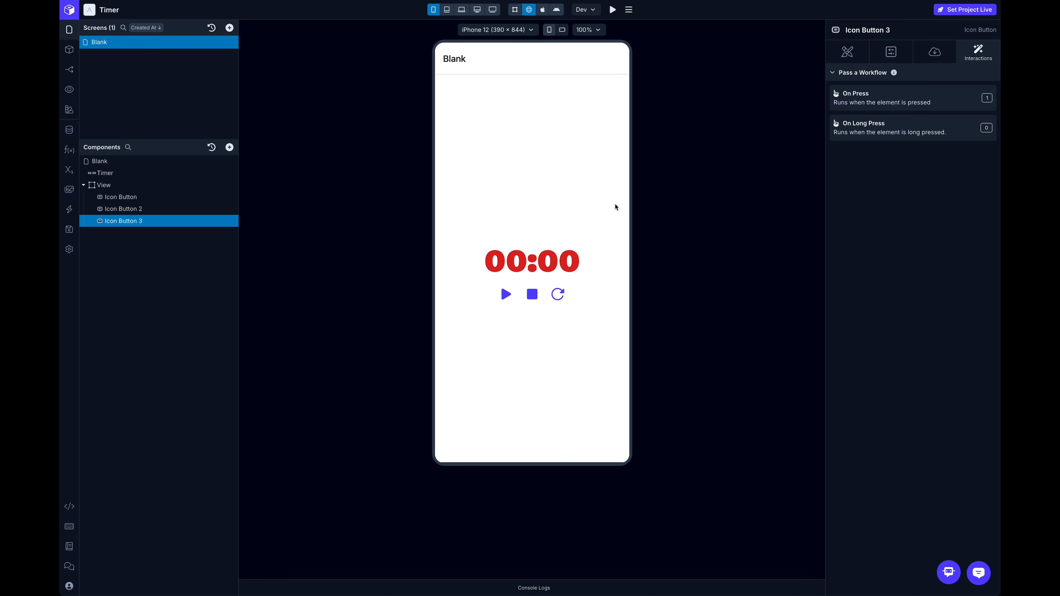
left_click(506, 296)
left_click(557, 295)
- Examine the Timer component's Update Interval setting and its available interaction workflows
left_click(147, 172)
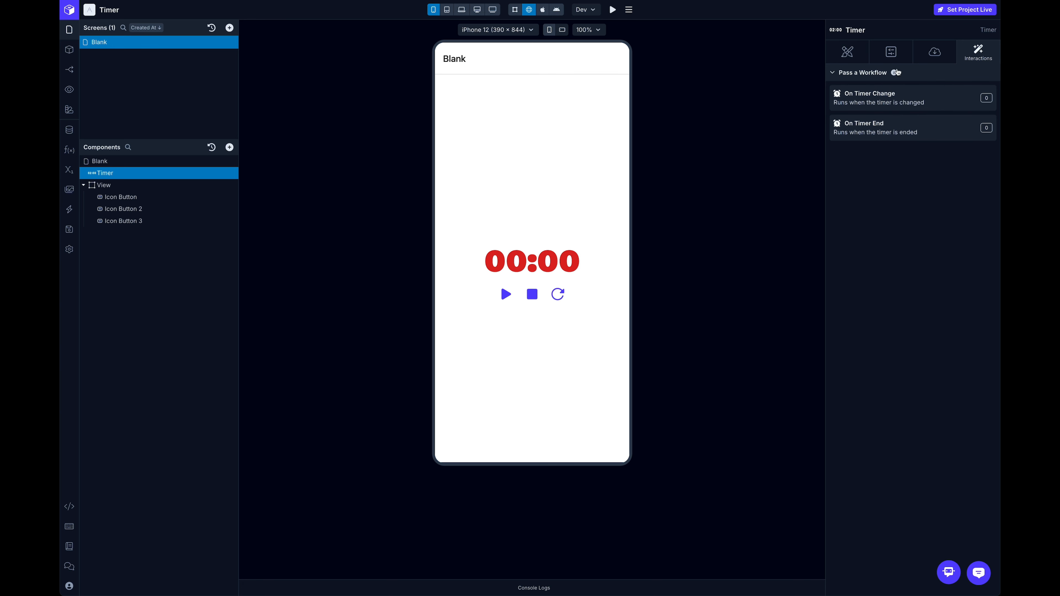
left_click(891, 52)
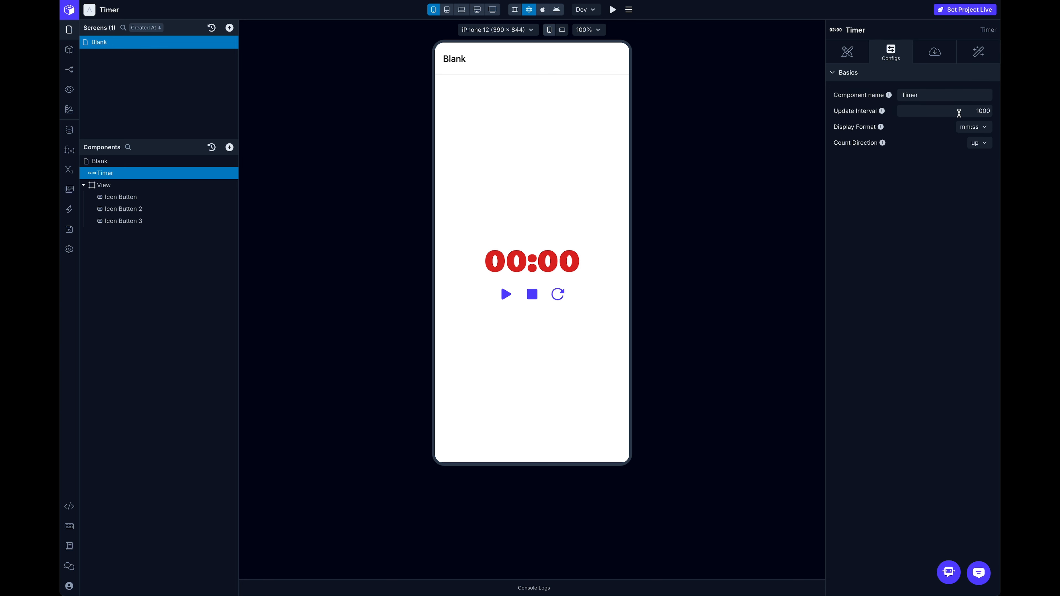
left_click(992, 111)
left_click(977, 51)
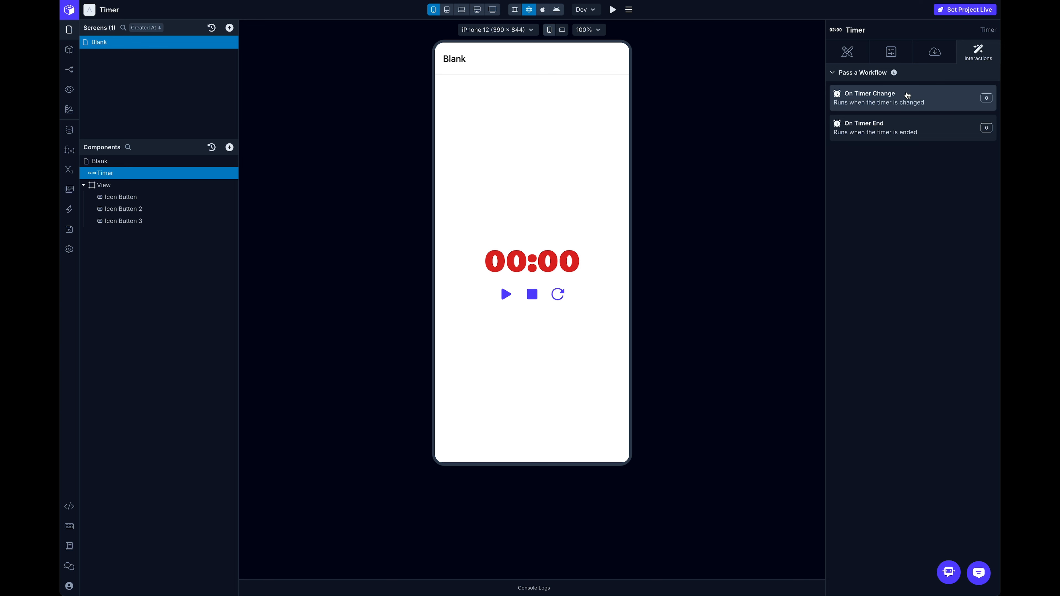
left_click(898, 55)
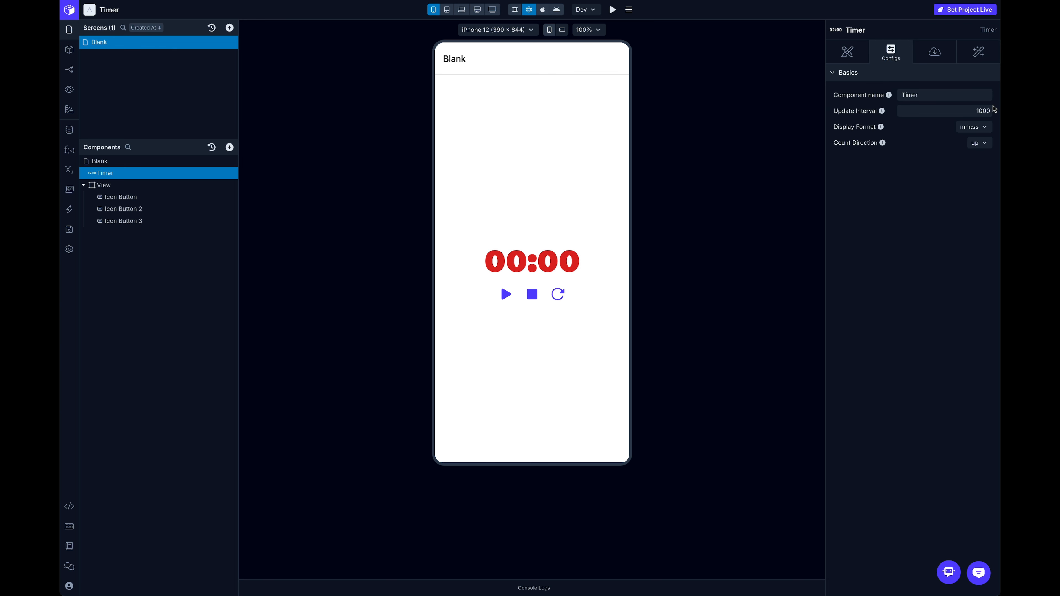
left_click(975, 110)
left_click(979, 48)
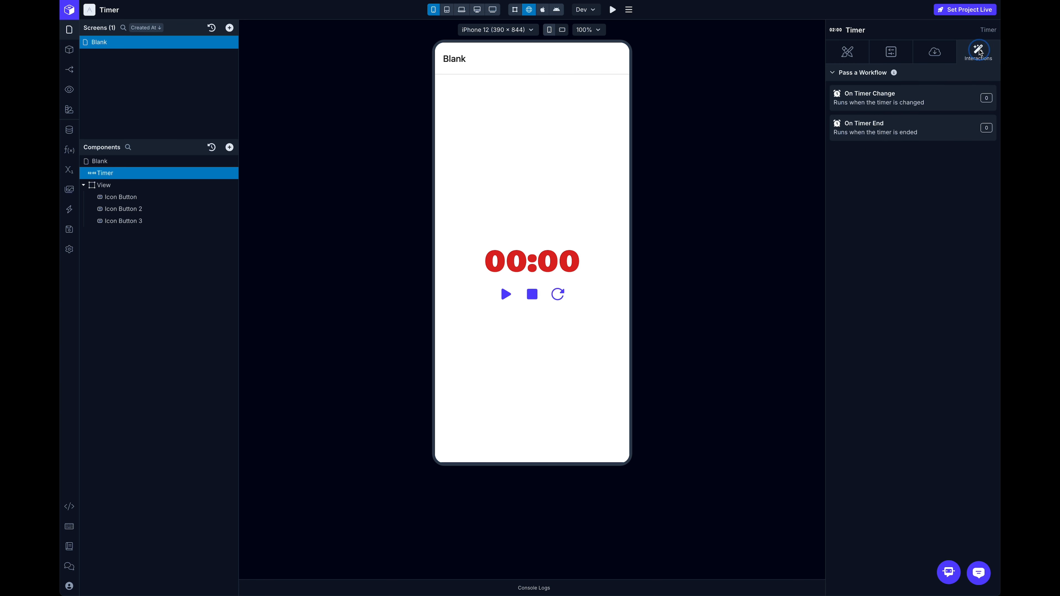
- Add a Log to Console action with newTimerValue as Input 1 to On Timer Change, and open a shortened console logs pane
left_click(928, 101)
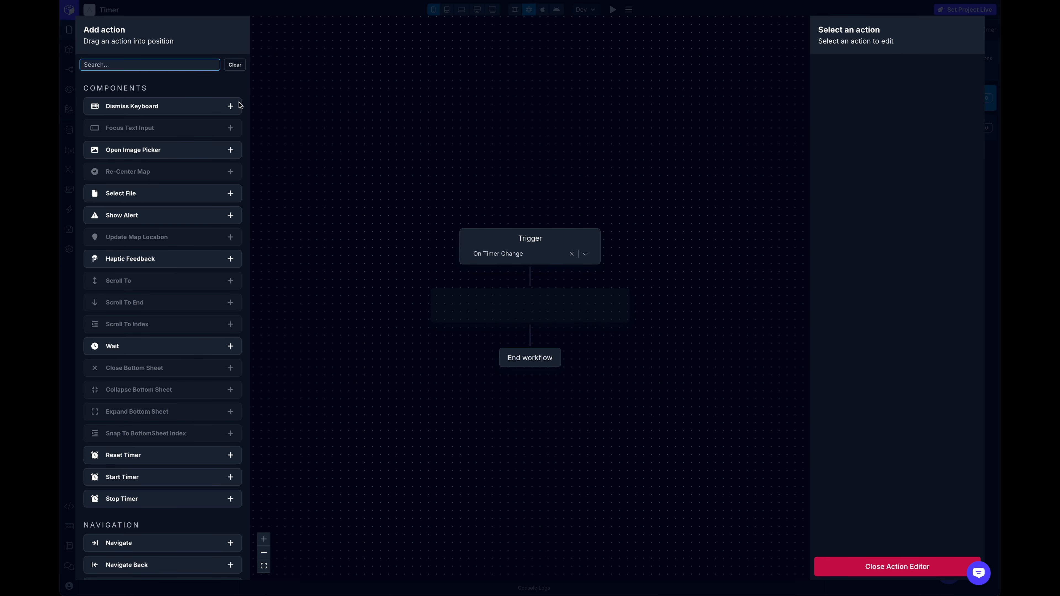
left_click(163, 65)
type("consol")
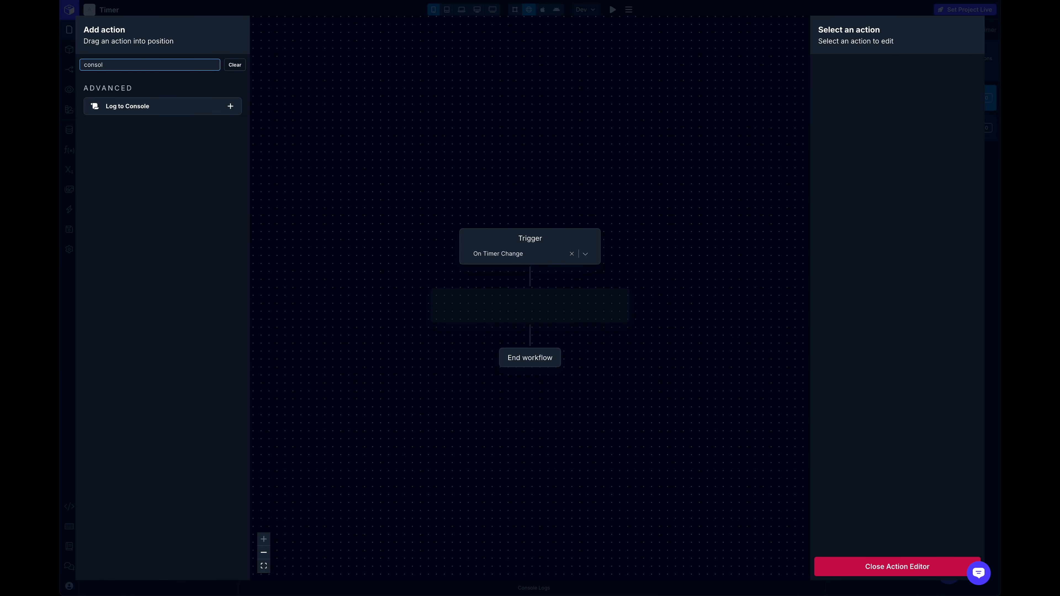
left_click(230, 106)
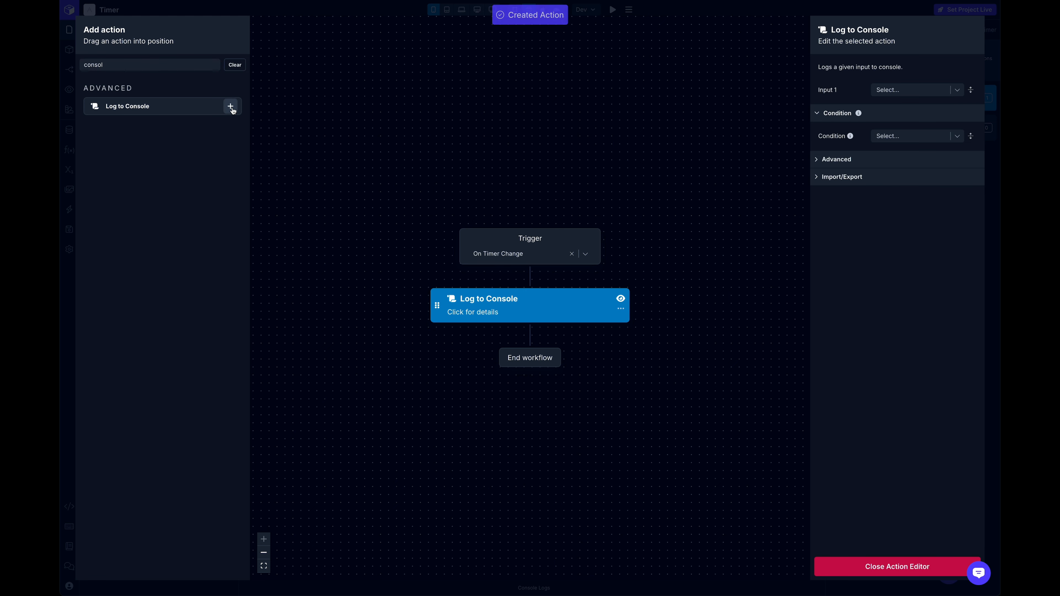
left_click(926, 89)
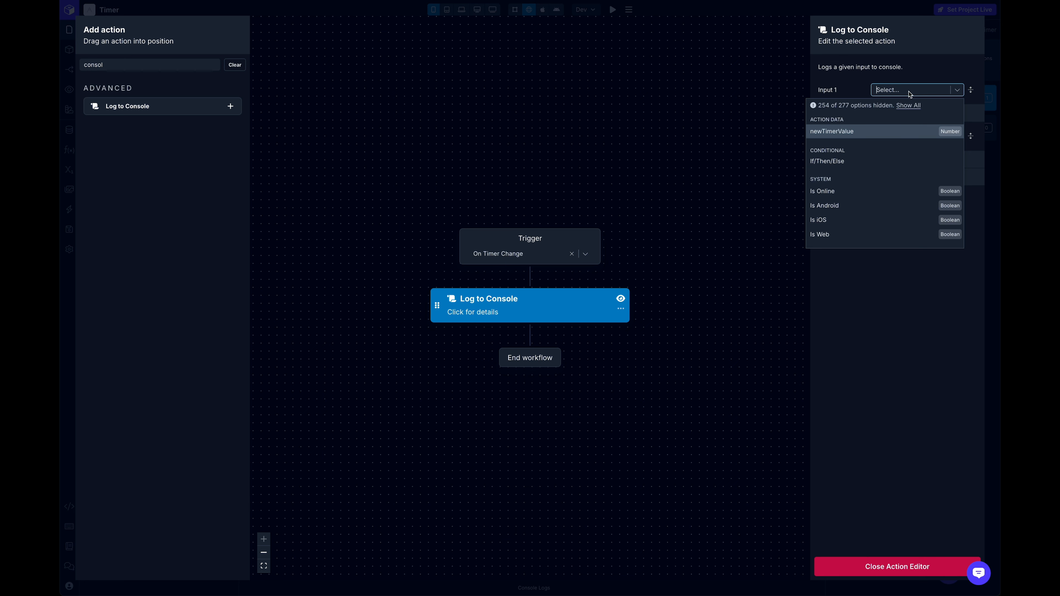
left_click(838, 132)
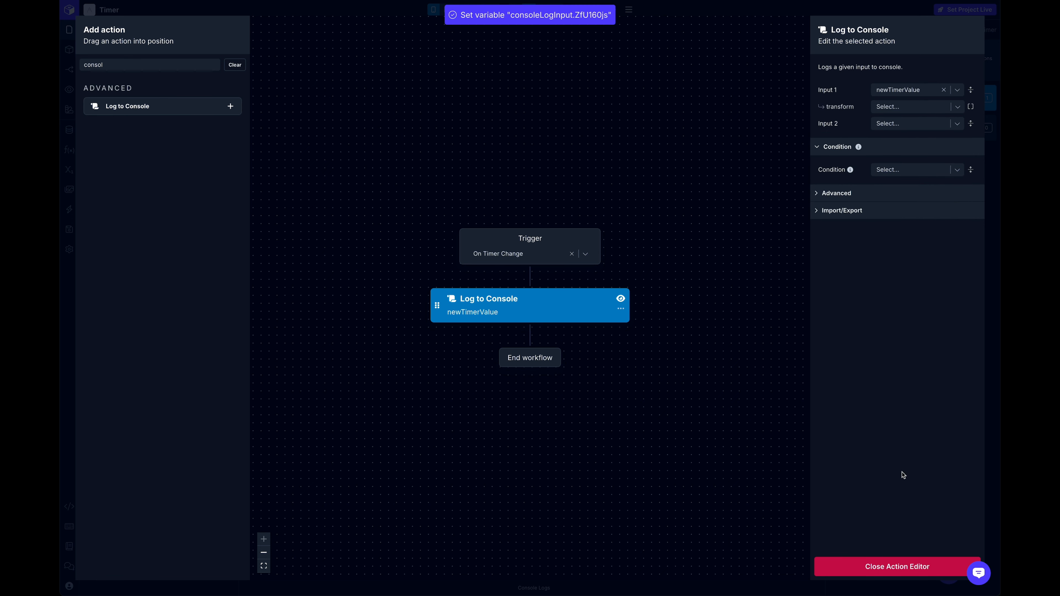
left_click(924, 567)
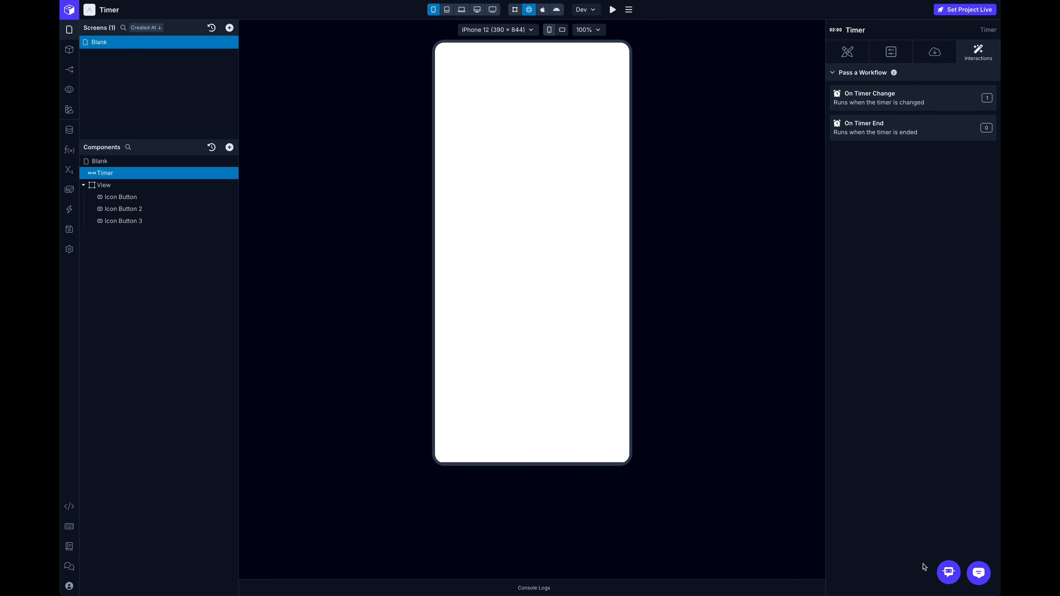
left_click(534, 588)
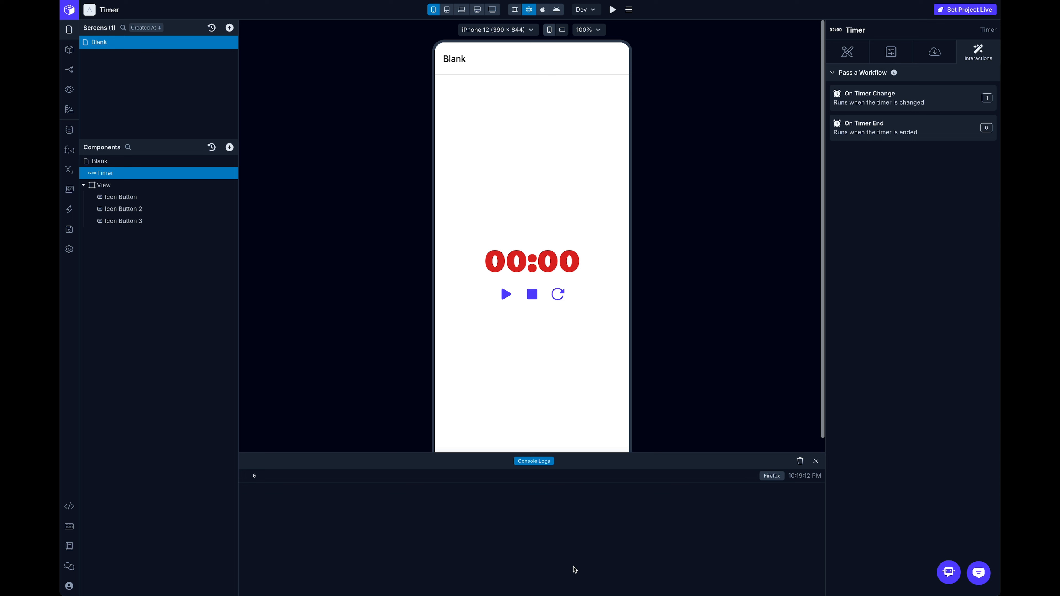
left_click_drag(657, 453, 657, 486)
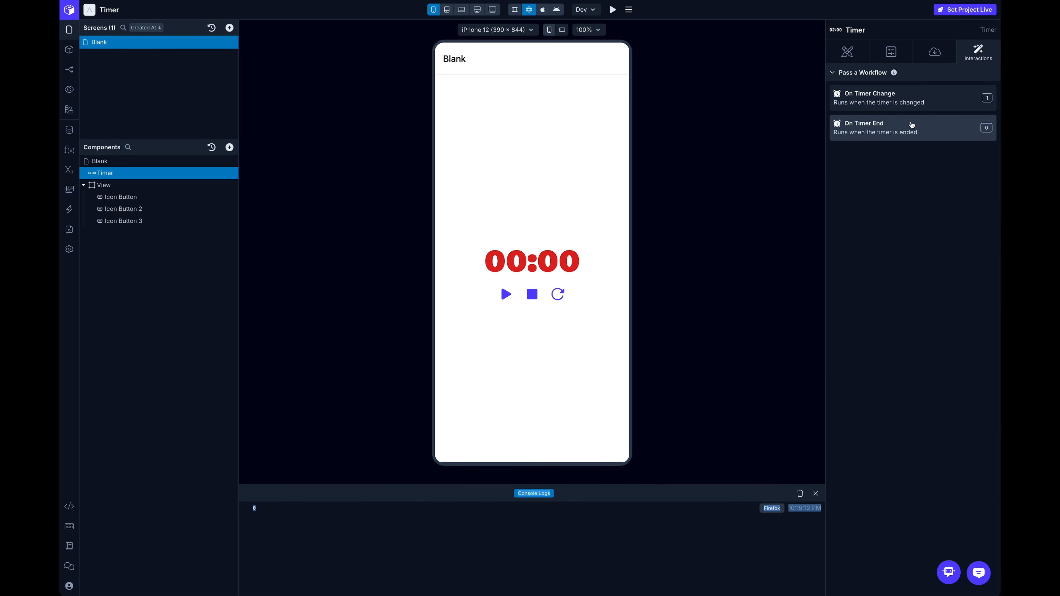
- Add a Show Alert action with the message "time's up!" to the Timer's On Timer End workflow
left_click(924, 127)
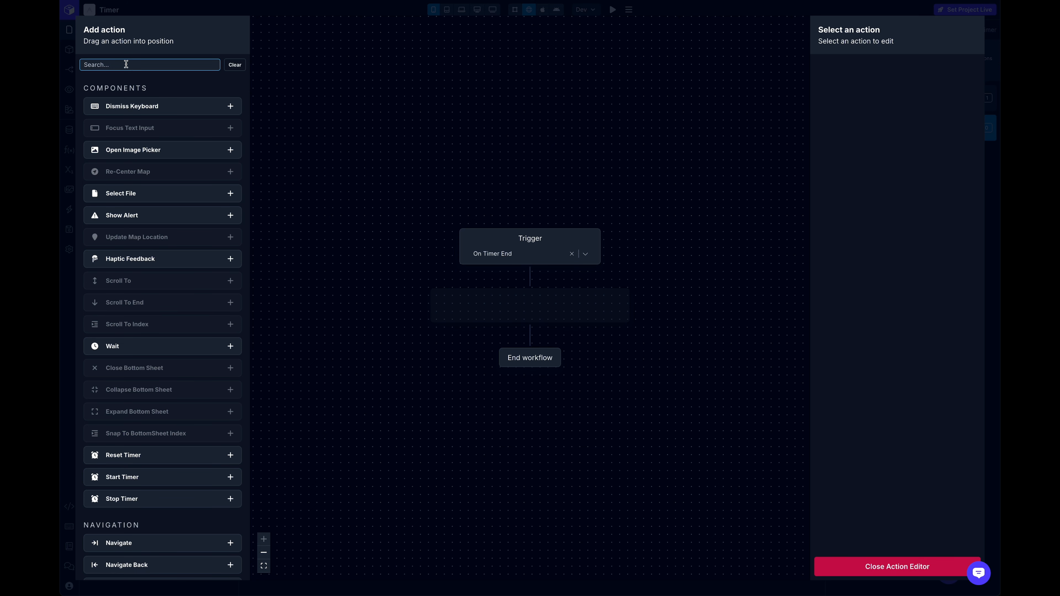
type("alert")
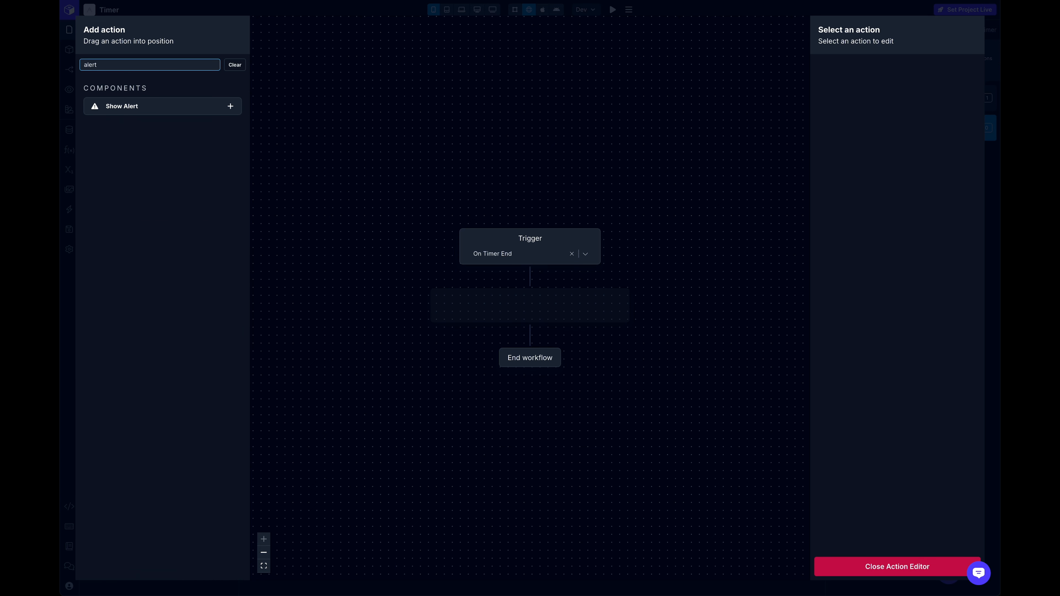
left_click(231, 107)
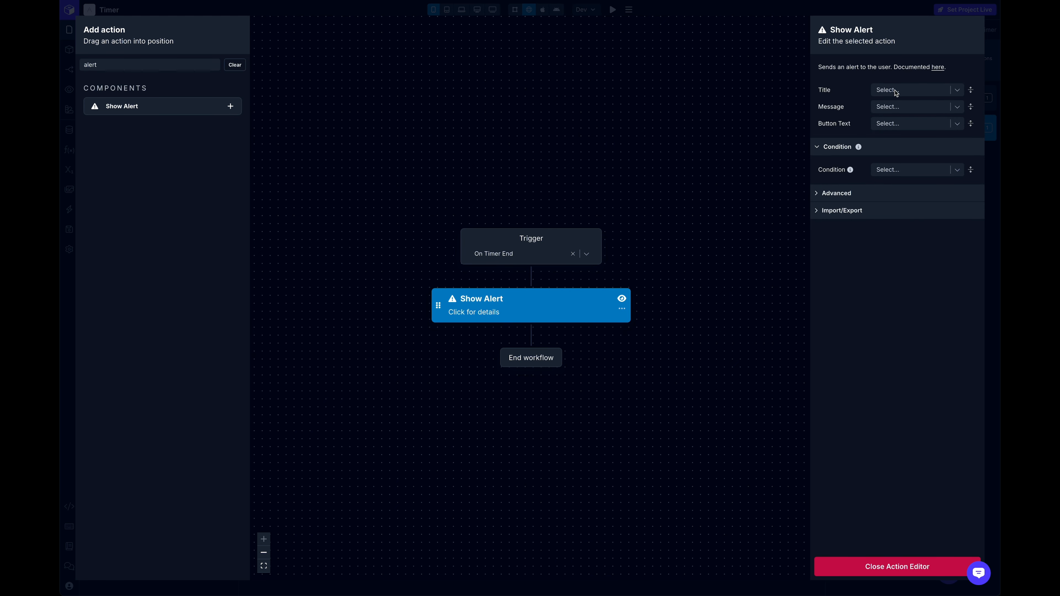
left_click(890, 107)
type("time")
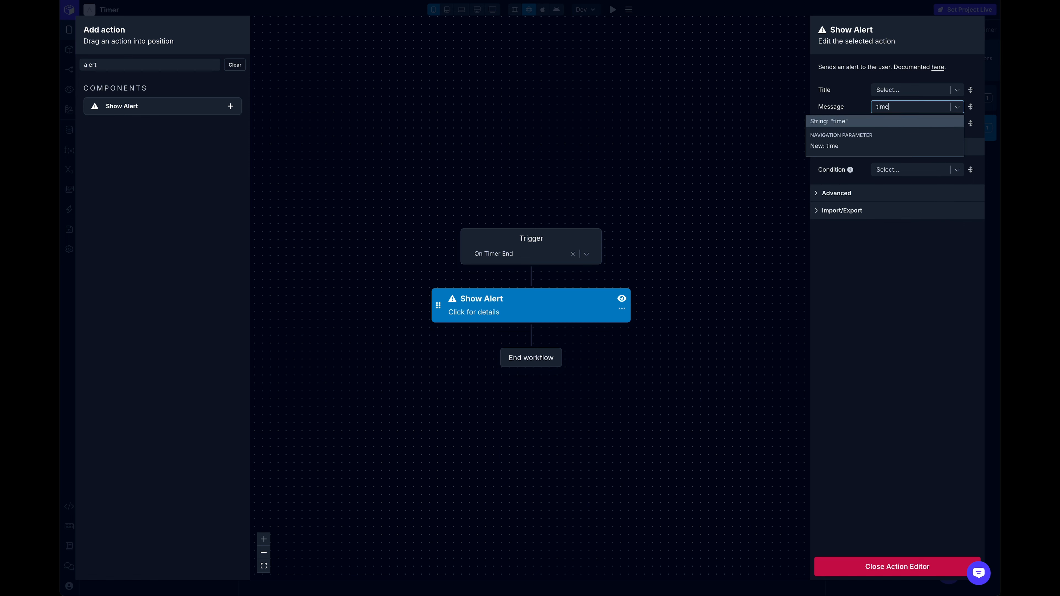
type("'s up!")
key("Return")
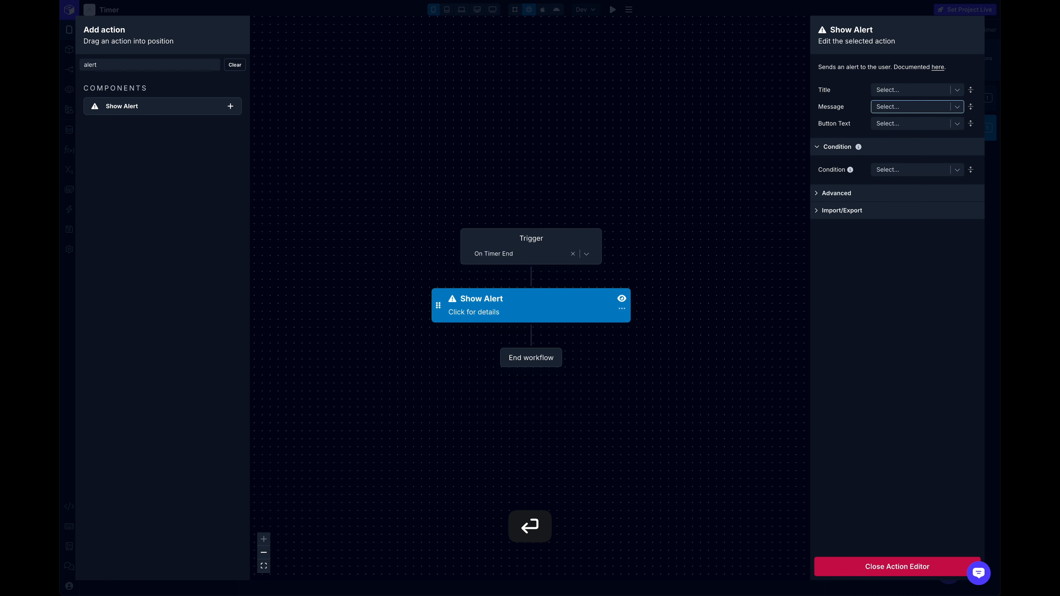
left_click(871, 568)
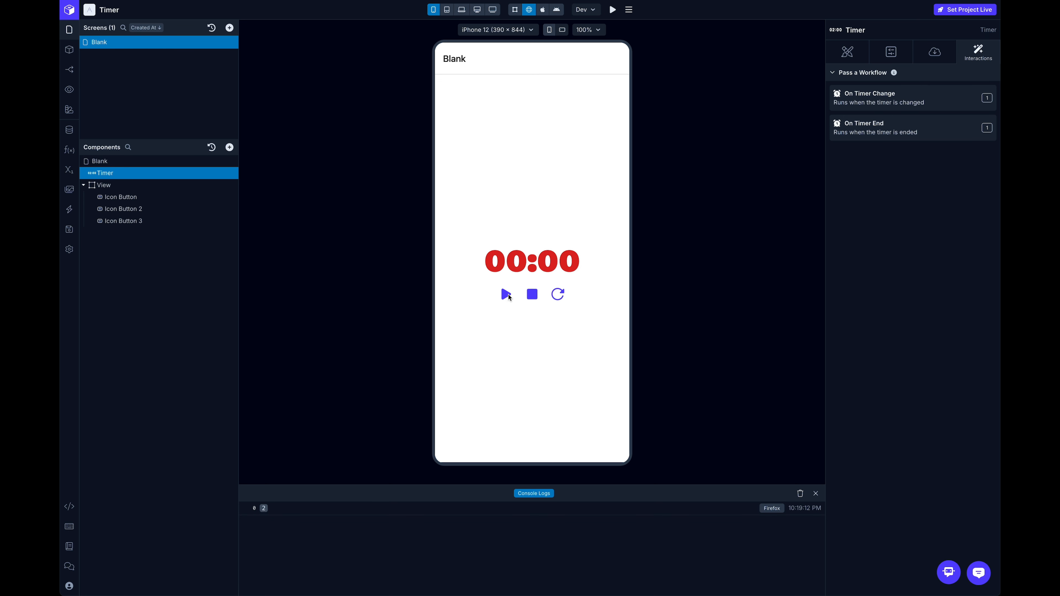
- Run the timer in the preview until its end alert appears, and dismiss the alert
left_click(507, 296)
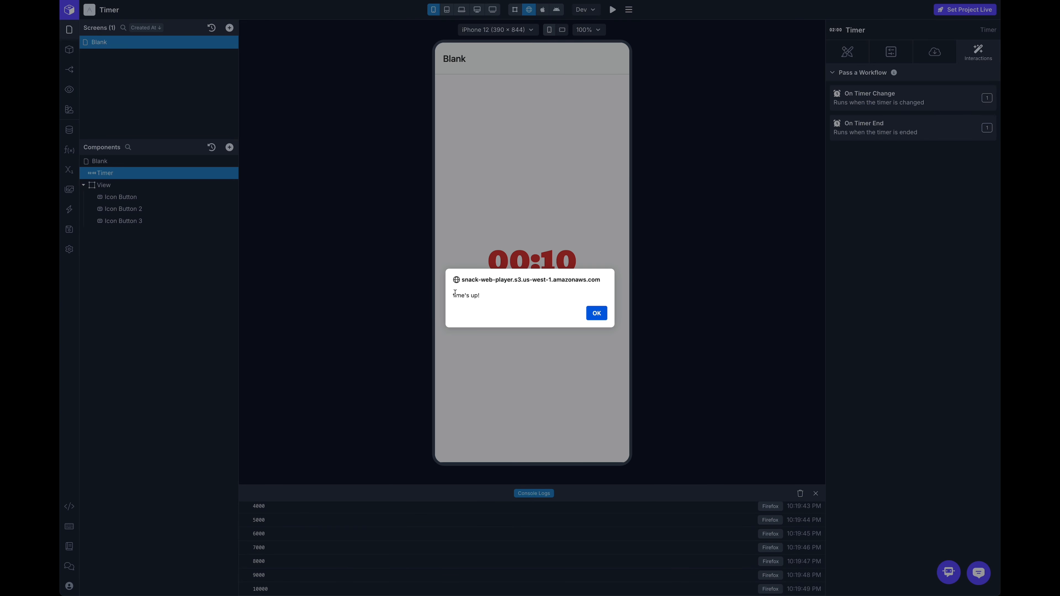
left_click_drag(455, 293, 539, 299)
left_click(597, 314)
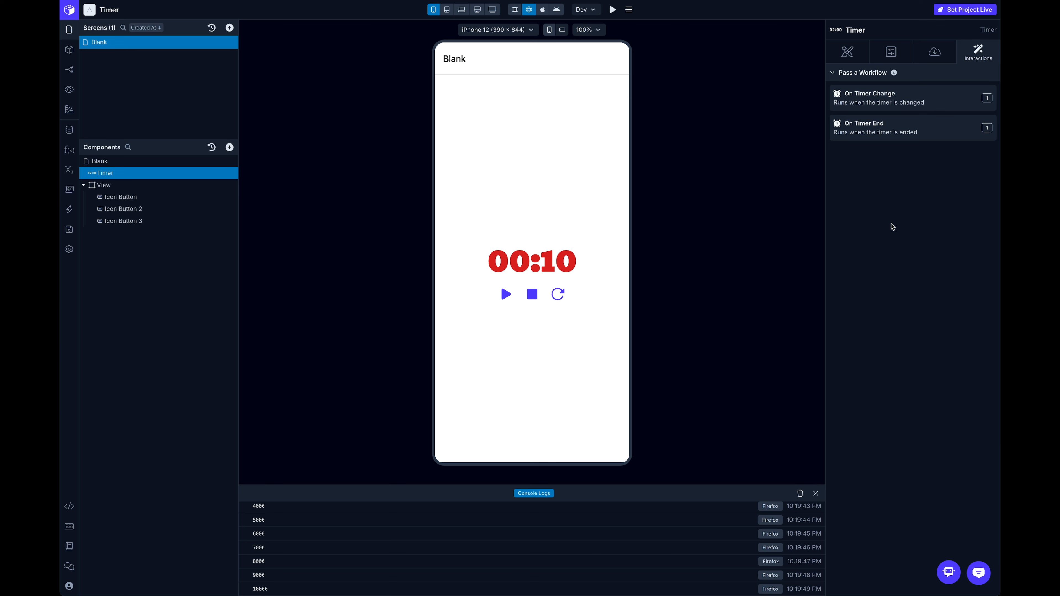
- Set the Timer's Count Direction to down and open its data inputs
left_click(888, 52)
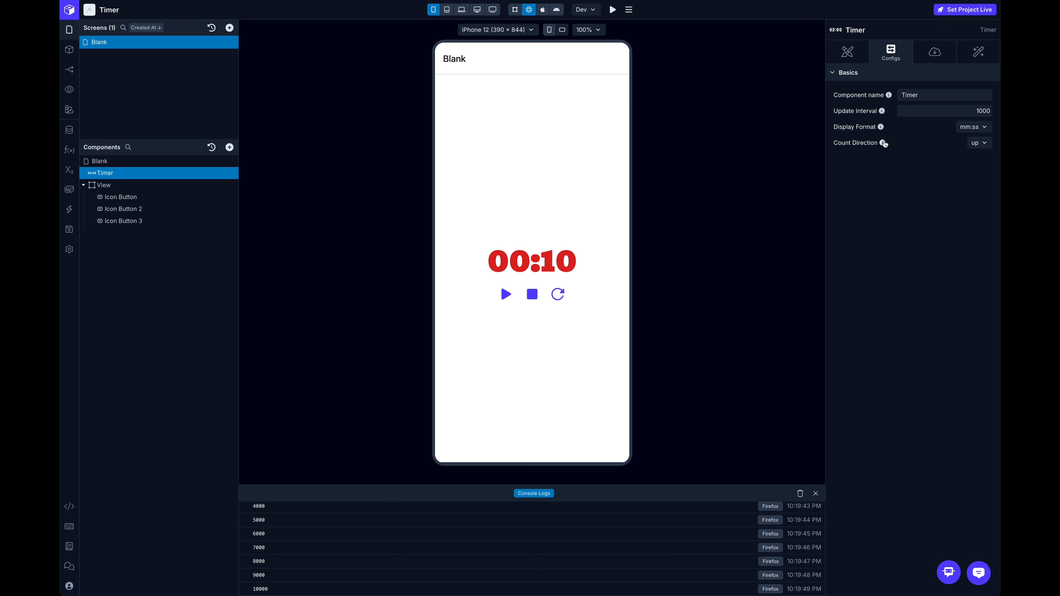
left_click(975, 146)
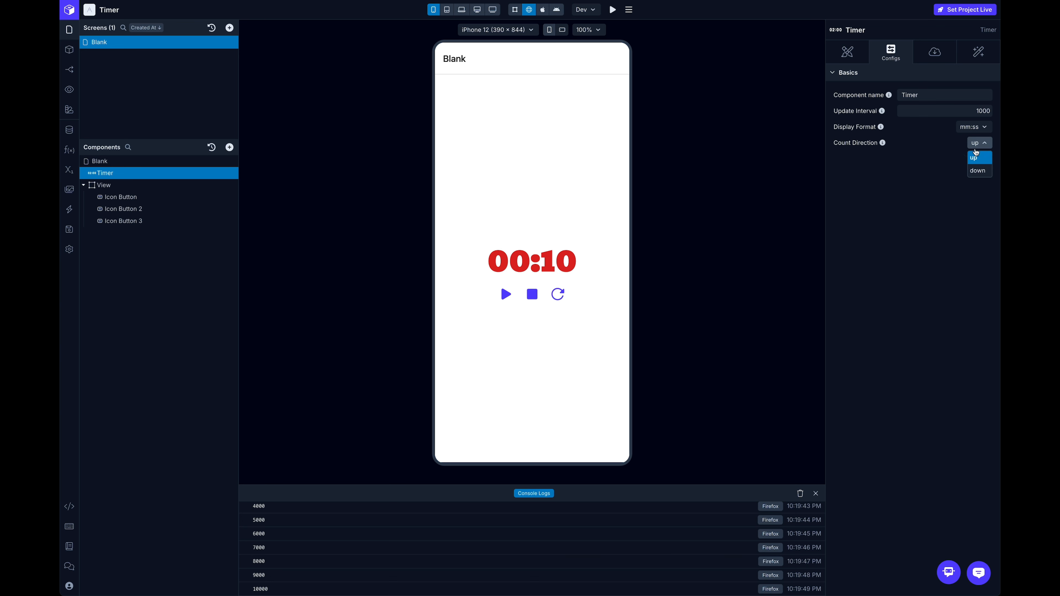
left_click(976, 165)
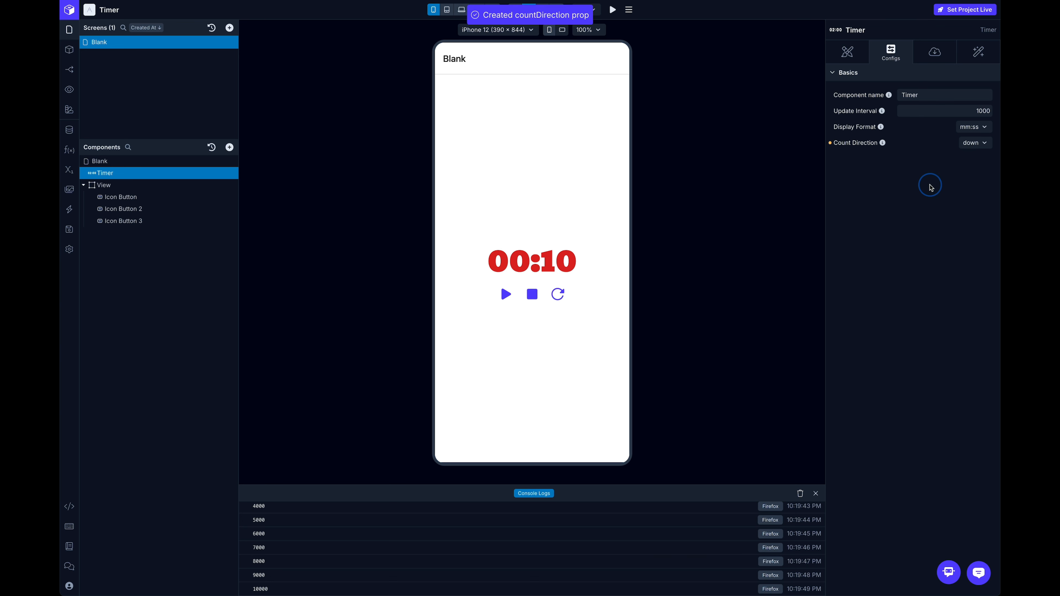
left_click(935, 51)
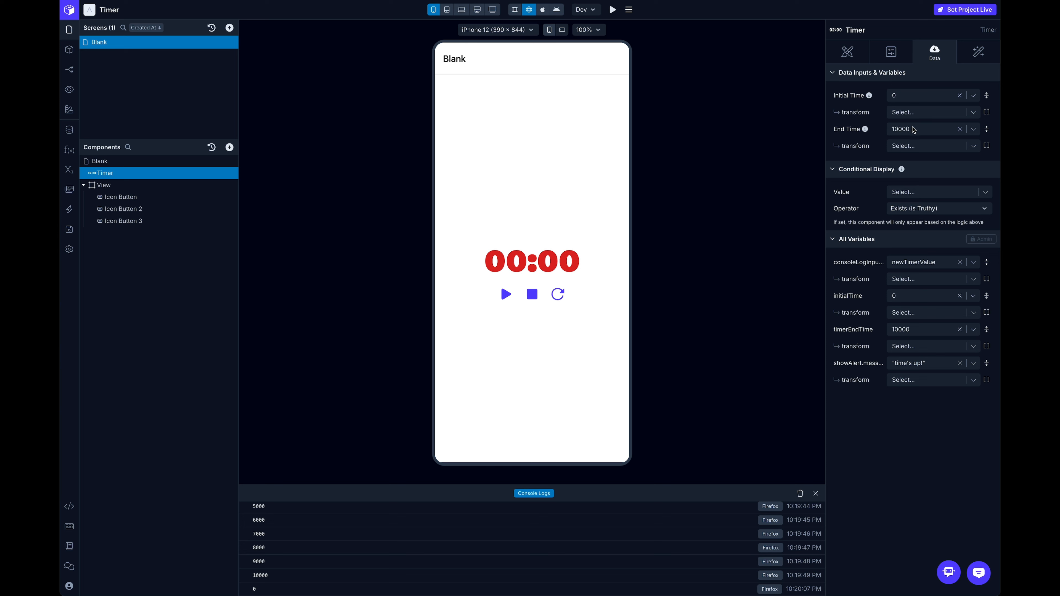
- Set the Timer's Initial Time to 10000 and its End Time to 0
left_click(907, 97)
type("1")
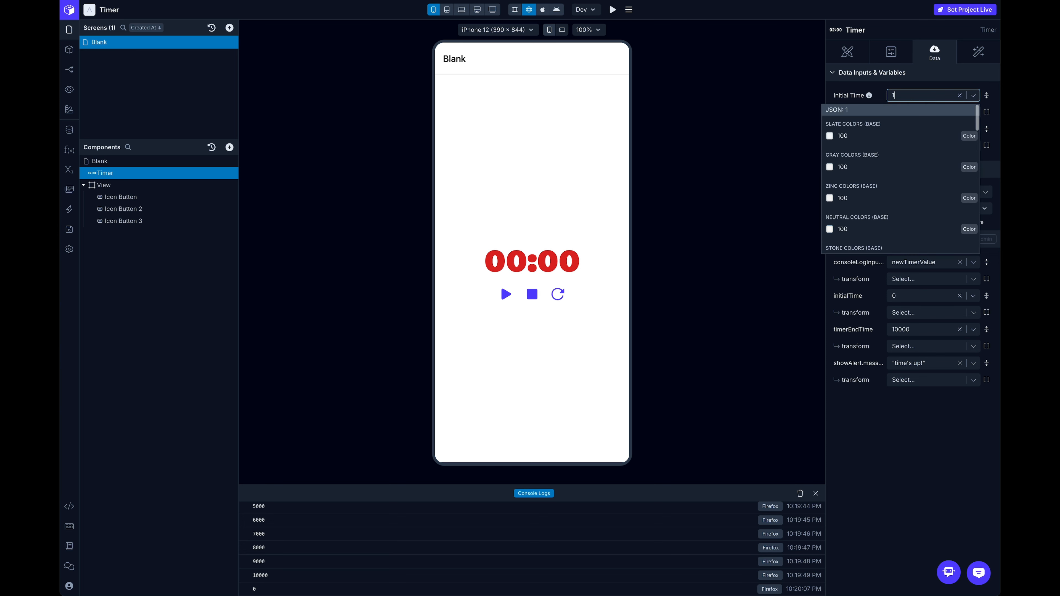
type("0000")
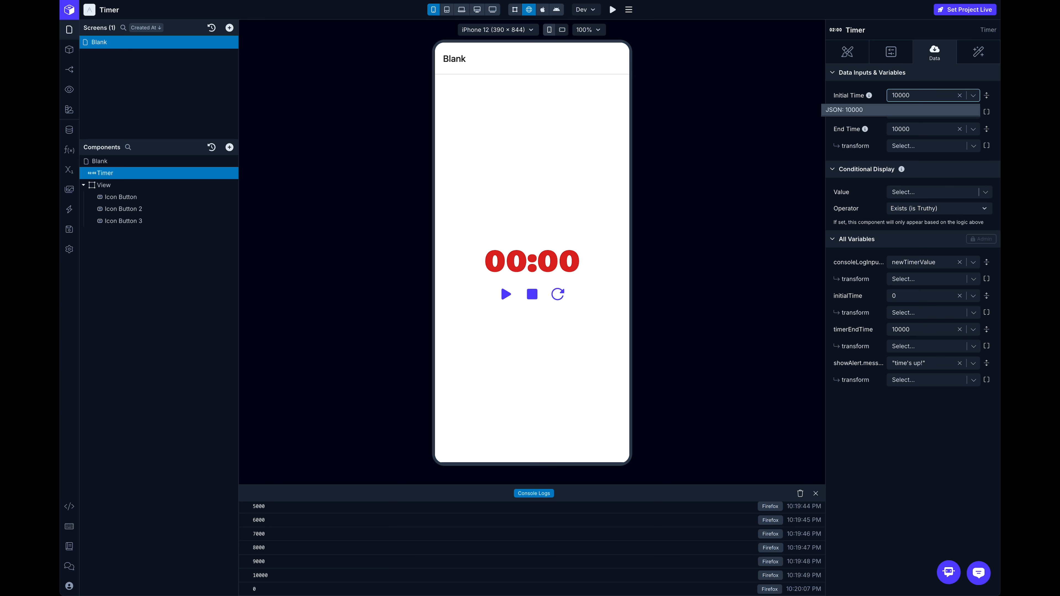
key("Return")
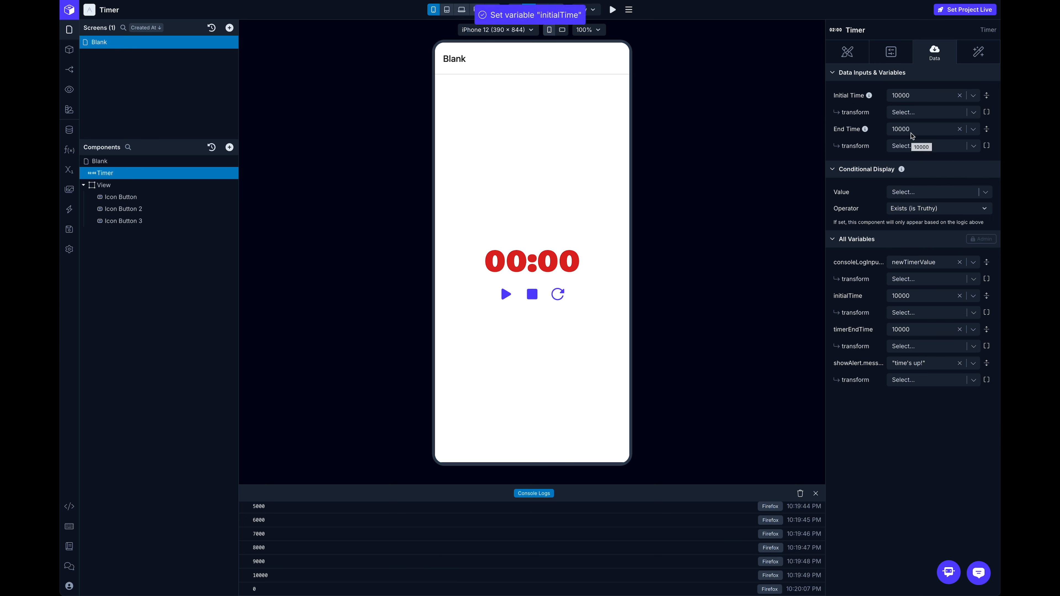
left_click(907, 130)
type("0")
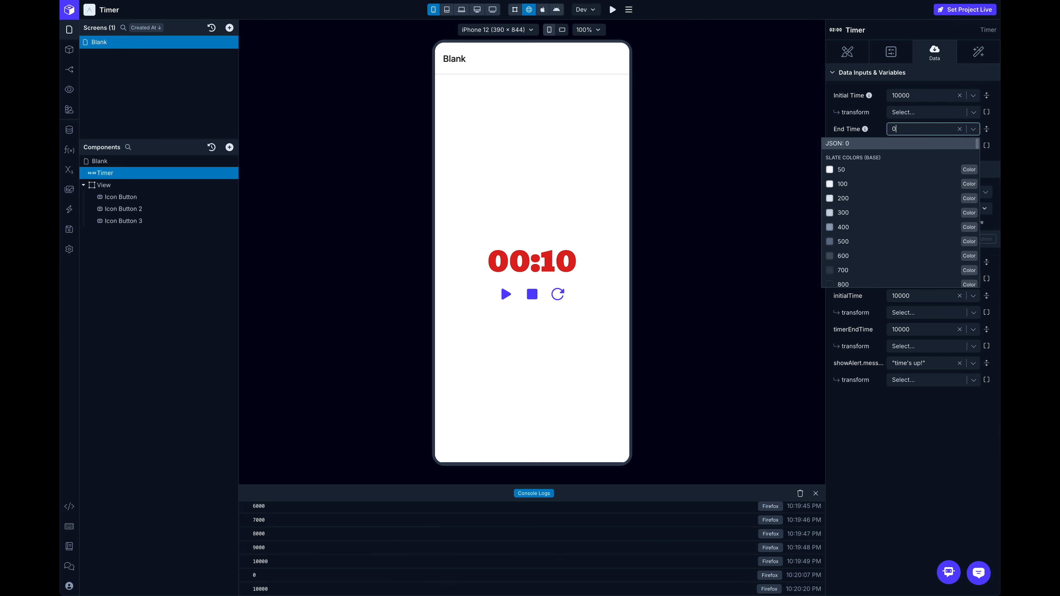
key("Return")
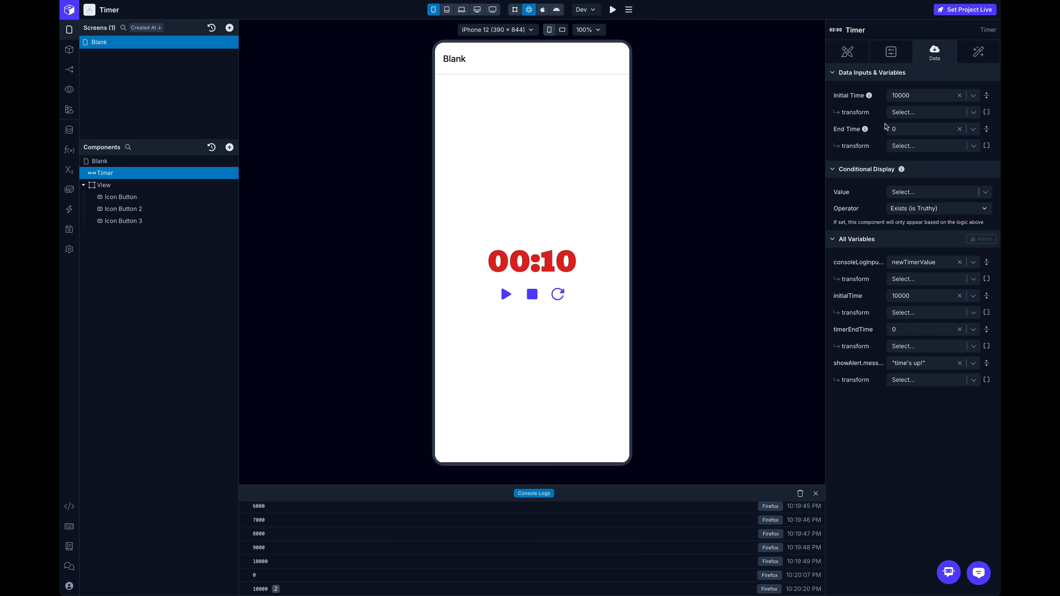
- Set the Timer's Display Format to ss:ms and its Update Interval to 500
left_click(892, 53)
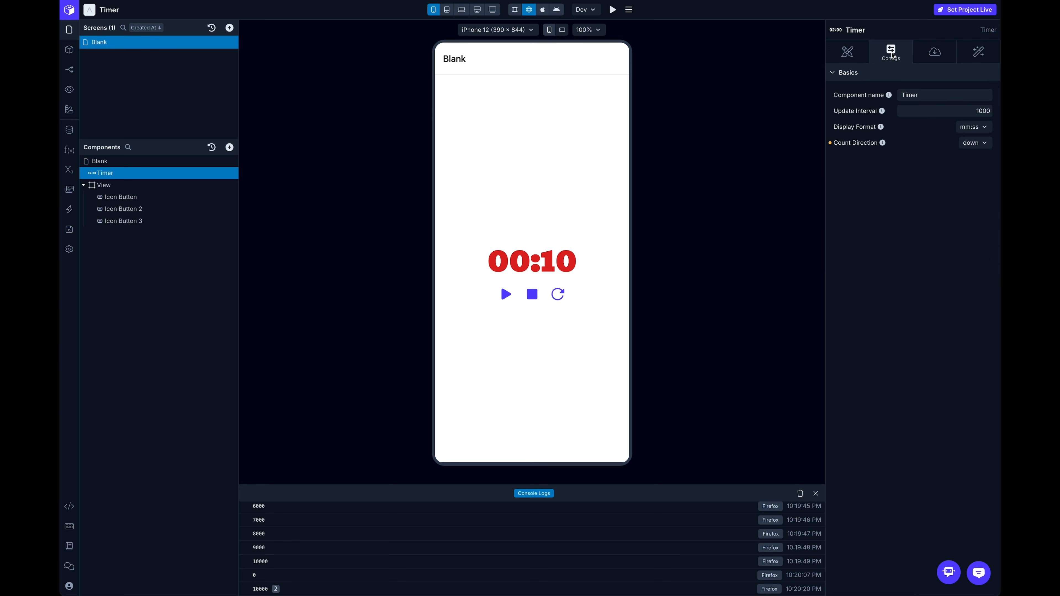
left_click(973, 127)
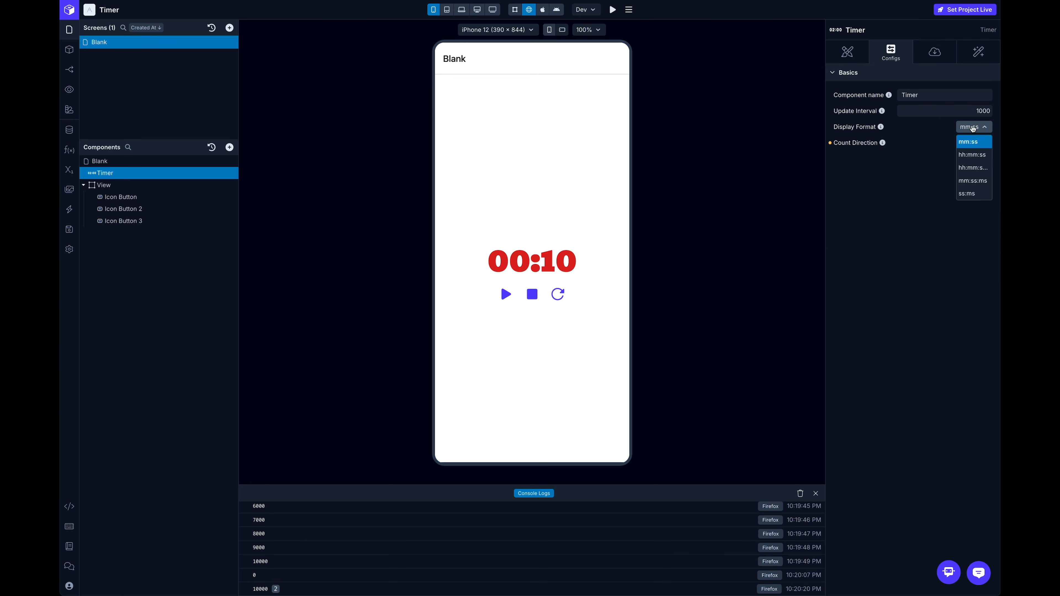
left_click(971, 197)
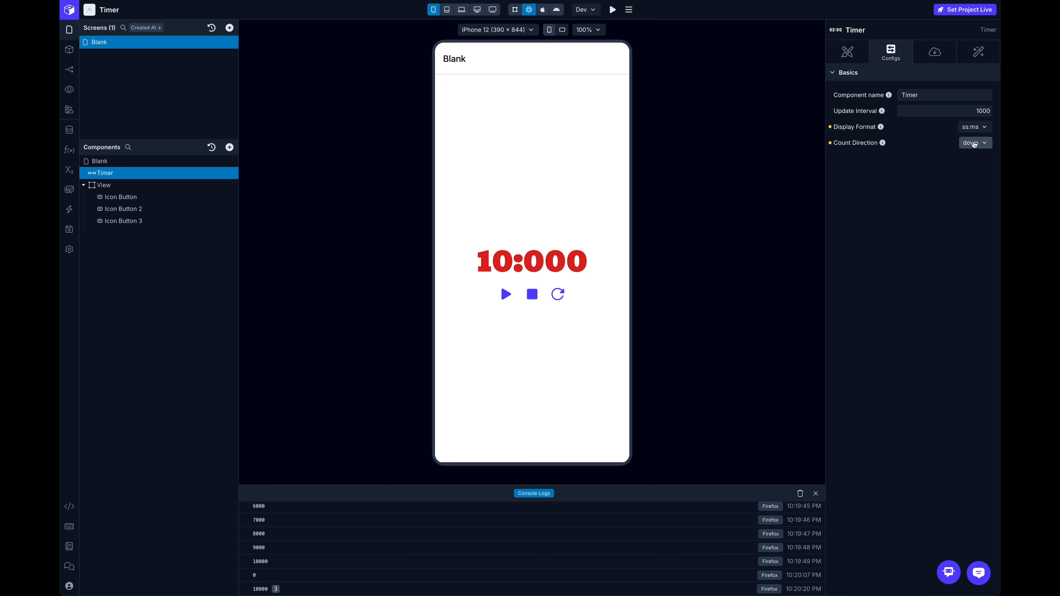
left_click(973, 127)
left_click(925, 184)
double_click(952, 111)
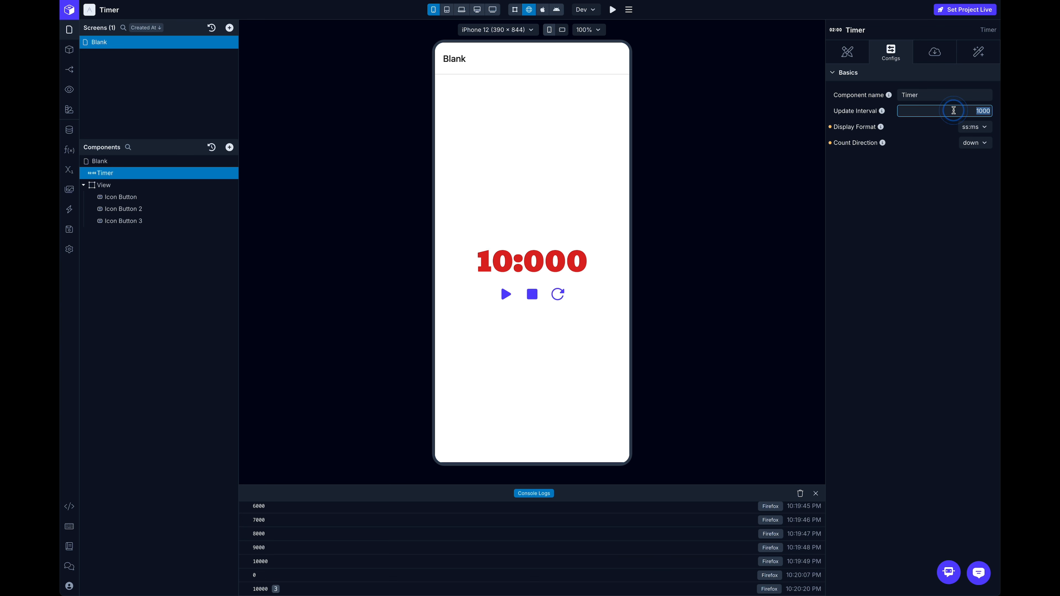
type("5")
left_click(953, 135)
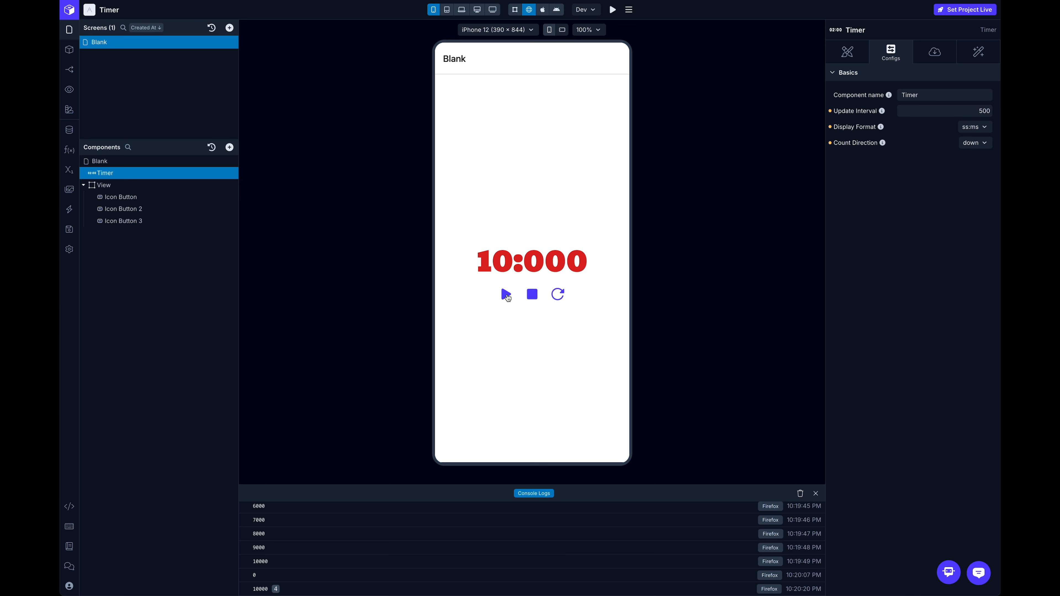
- Clear the console logs, run the countdown in the preview until the end alert appears, and dismiss the alert
left_click(800, 494)
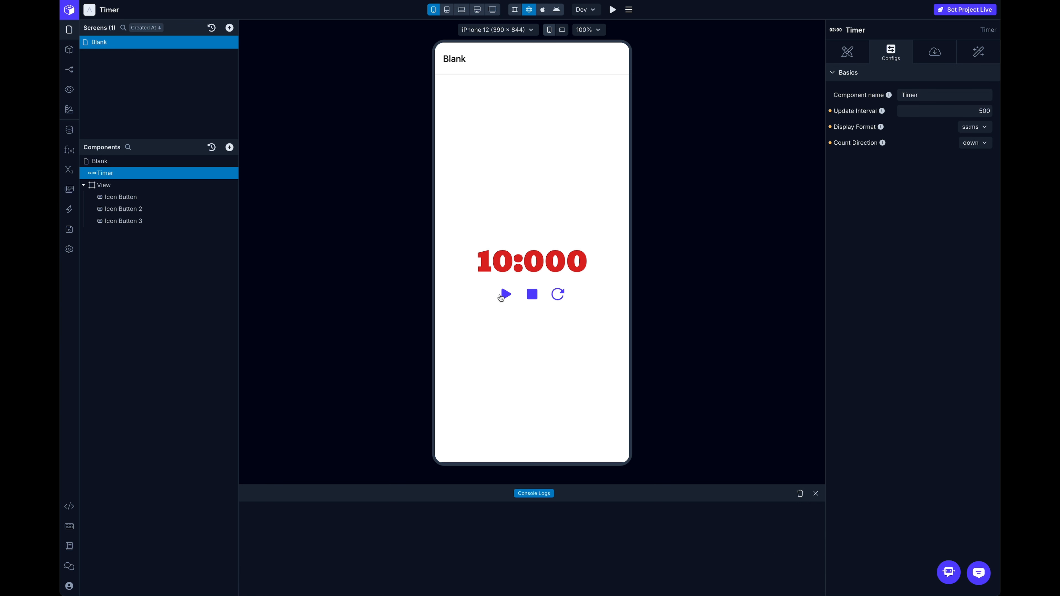
left_click(502, 295)
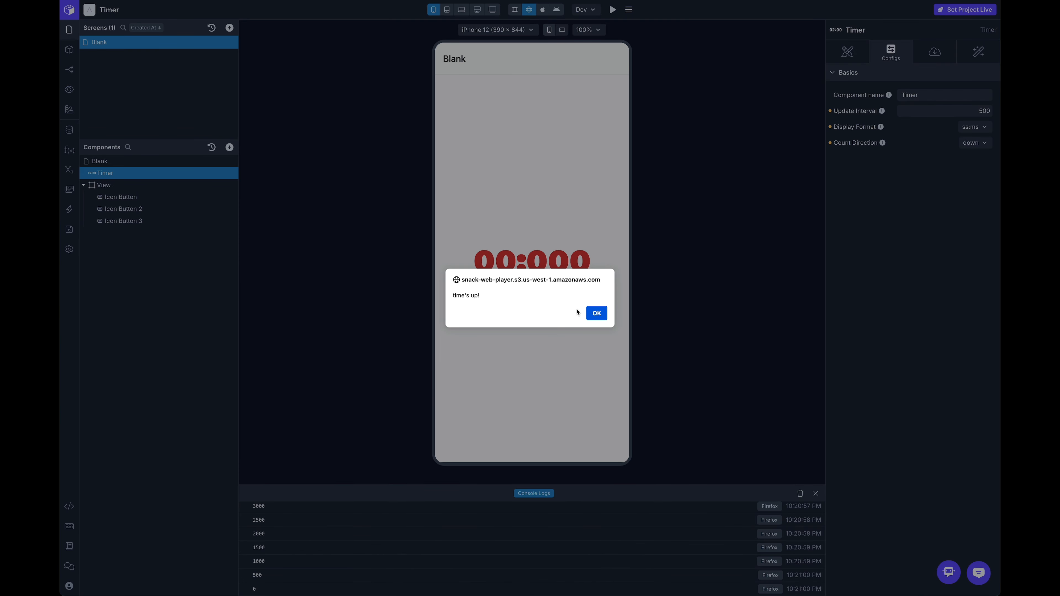
left_click(597, 314)
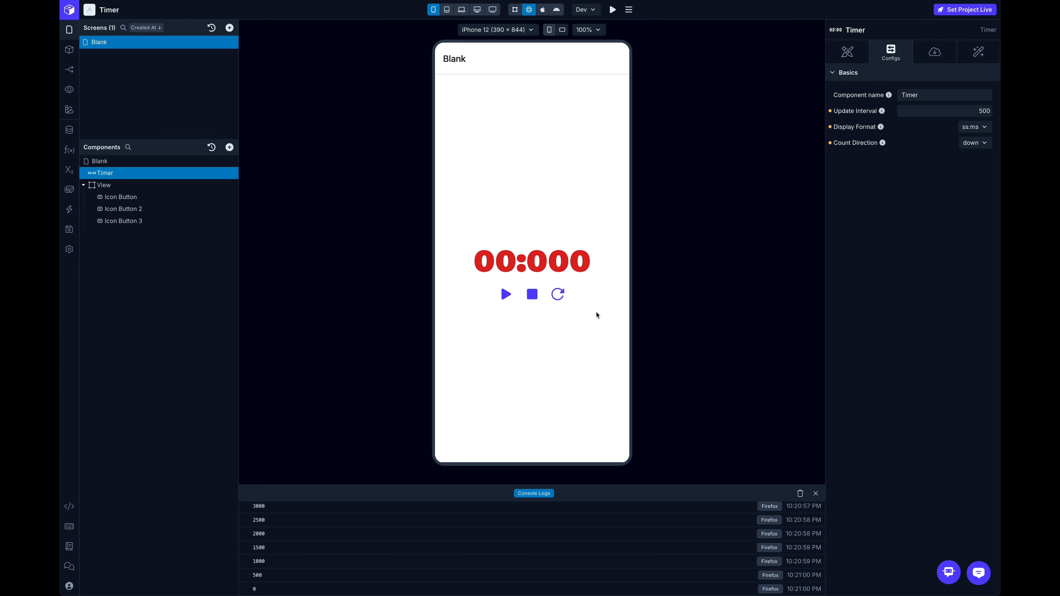
- Reset the timer in the preview, run the countdown again to its end, and dismiss the alert
left_click(561, 294)
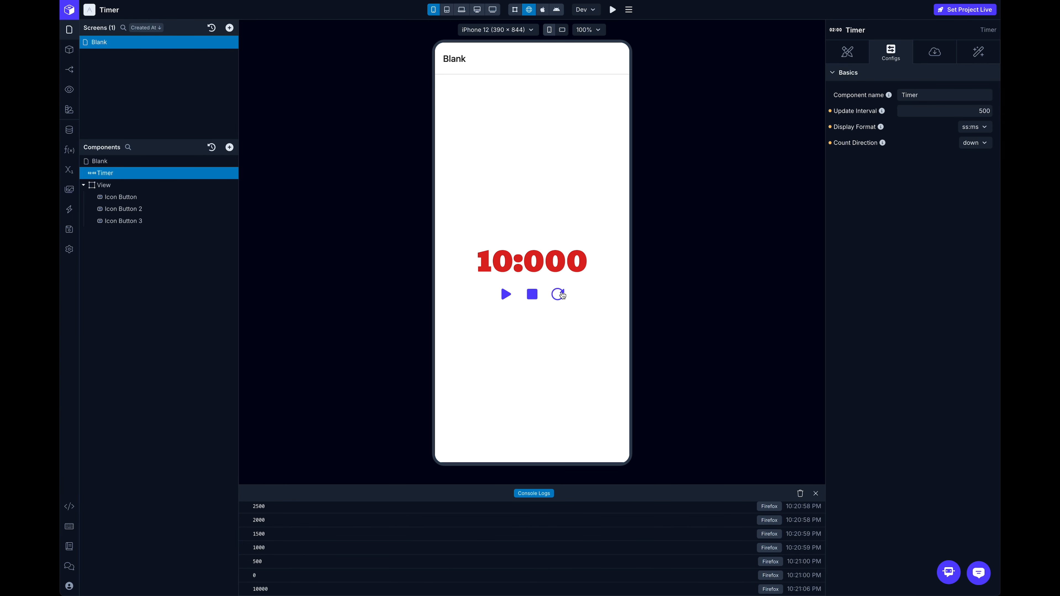
left_click(506, 294)
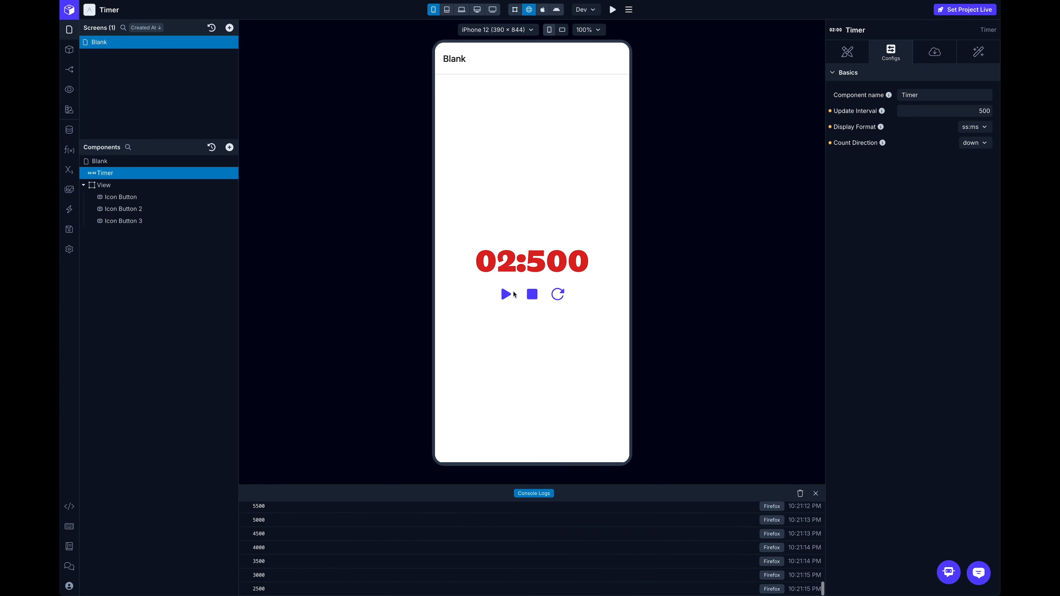
left_click(505, 295)
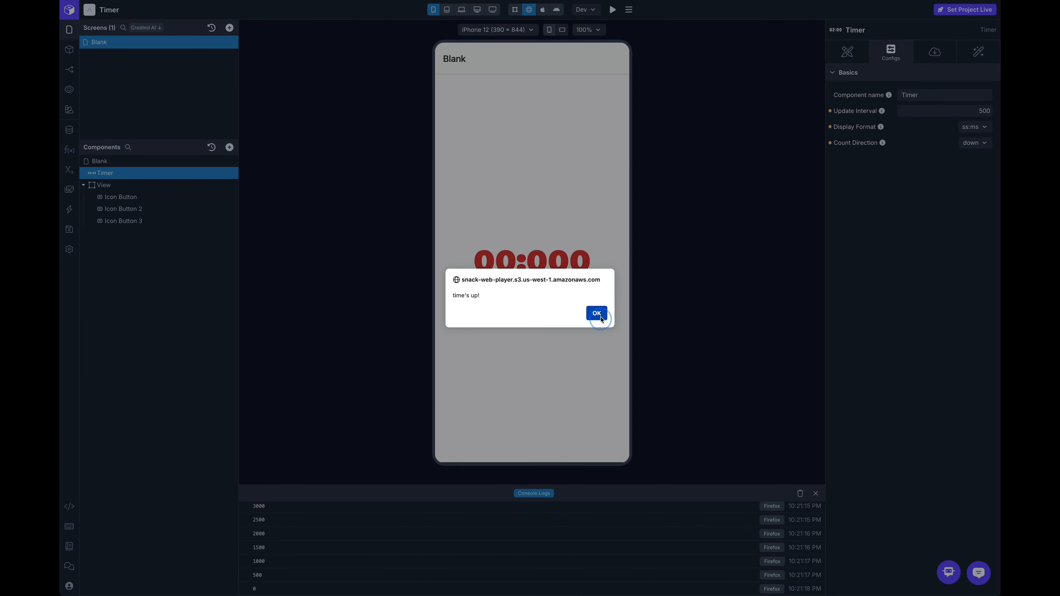
left_click(593, 312)
left_click(534, 360)
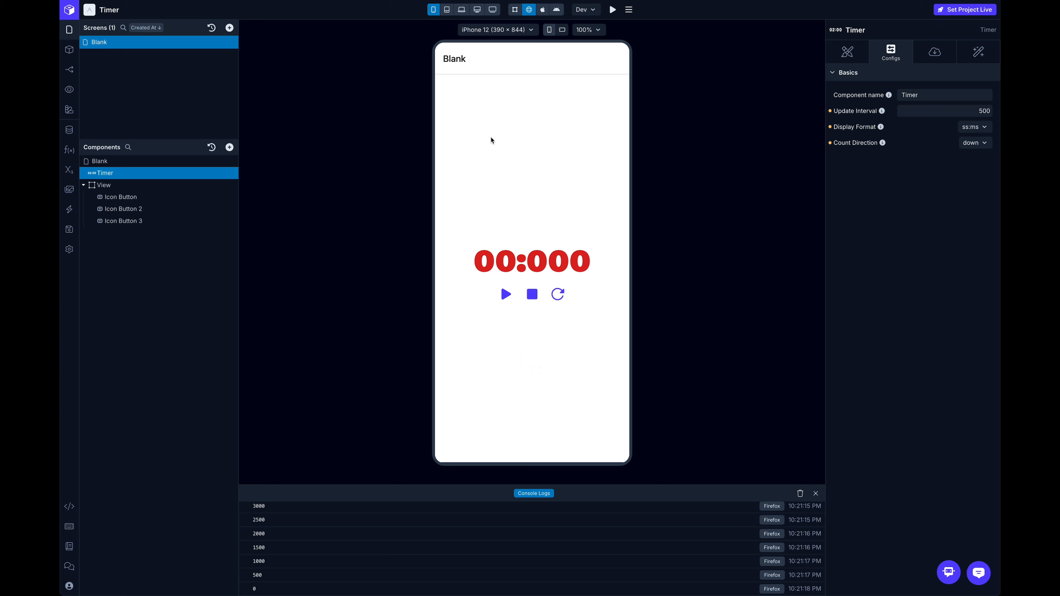
left_click(606, 368)
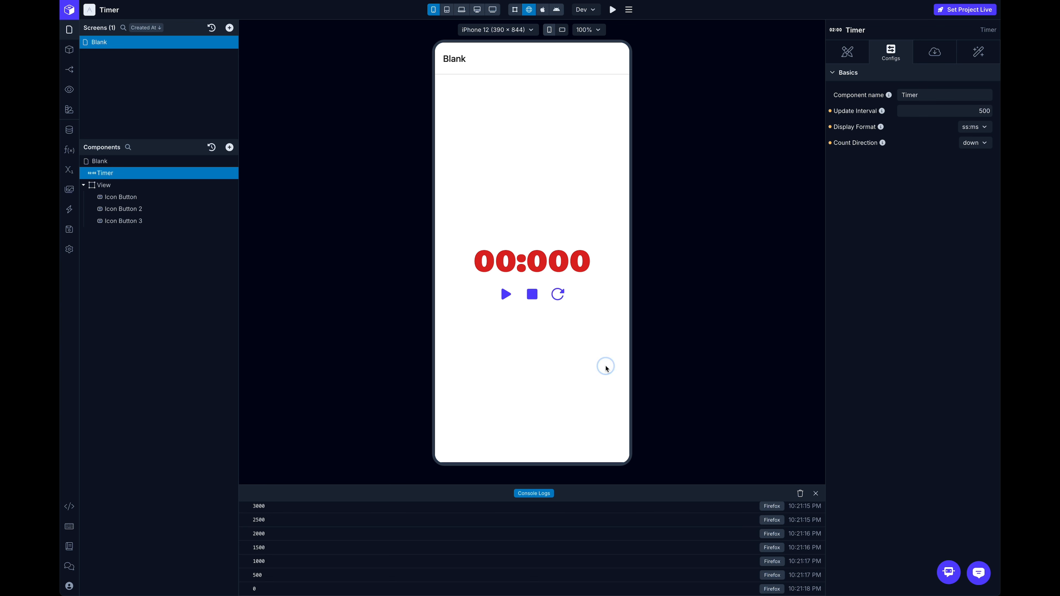
- Reset and restart the countdown in the preview, and review the Timer's data inputs, interactions and styles while it runs
left_click(559, 294)
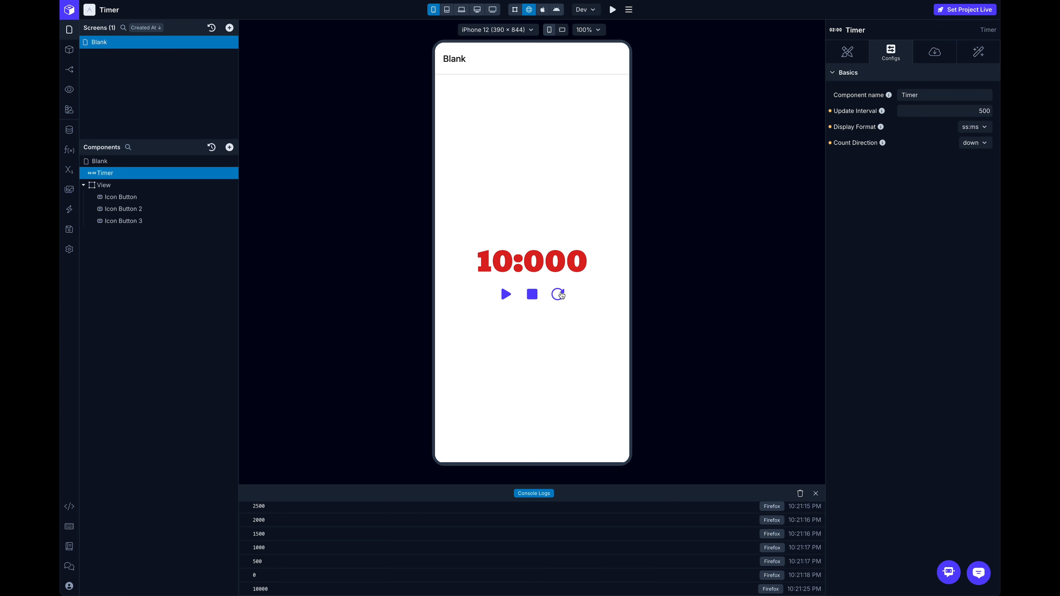
left_click(506, 294)
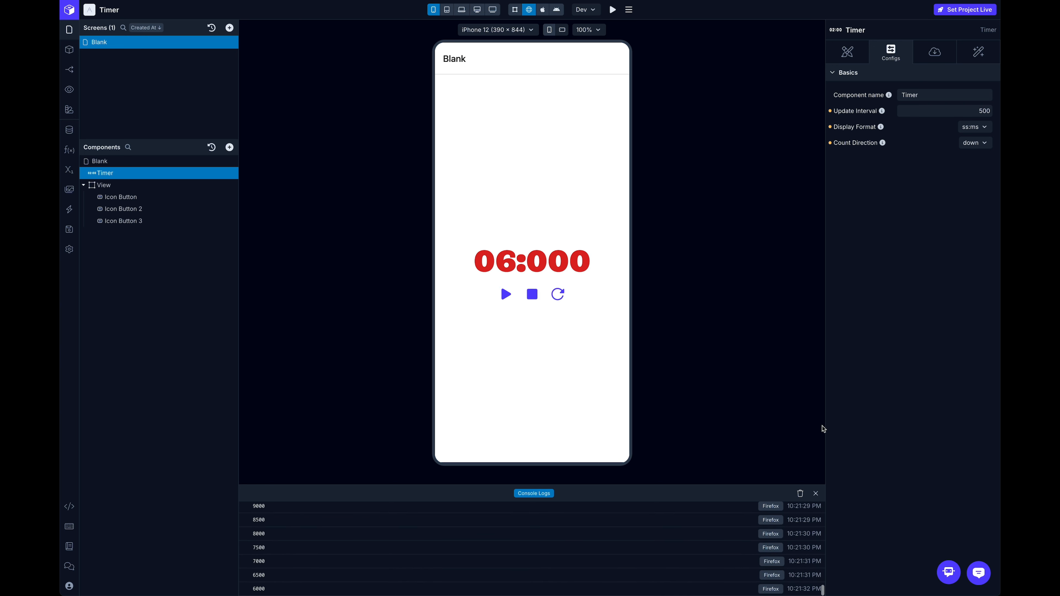
left_click(935, 52)
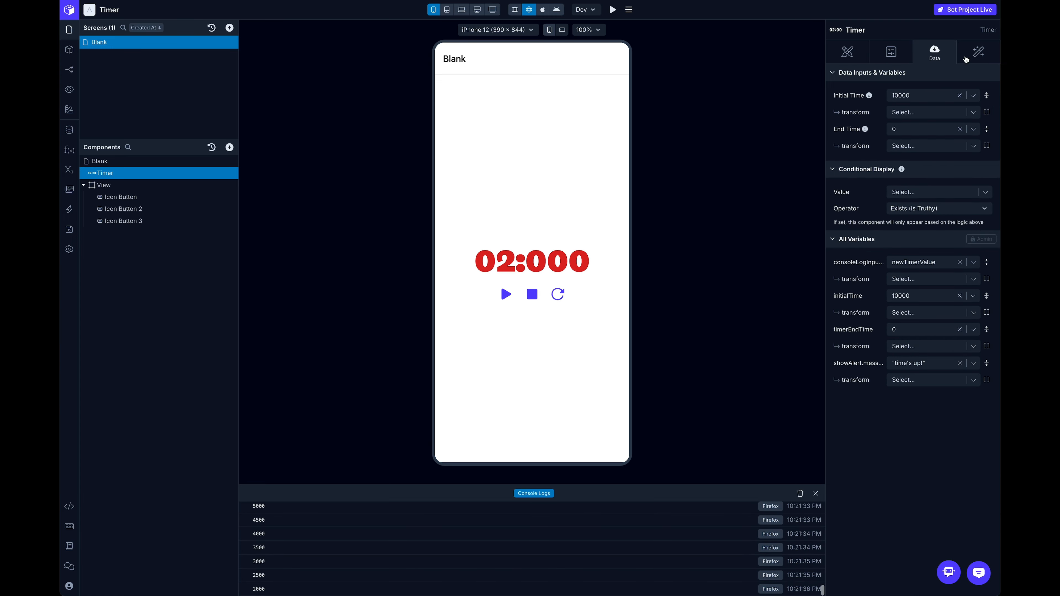
left_click(974, 54)
left_click(841, 52)
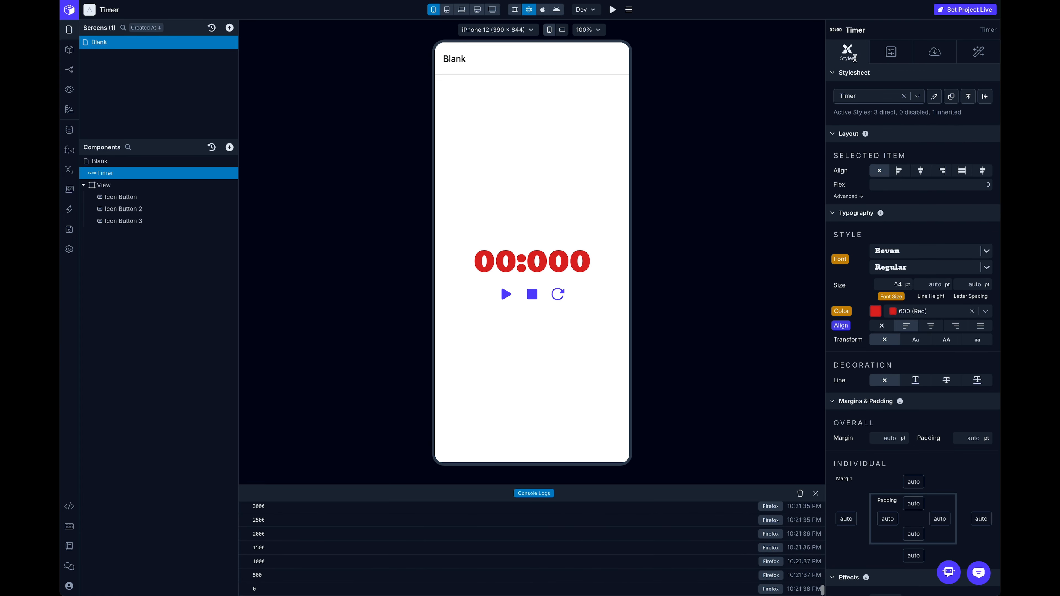